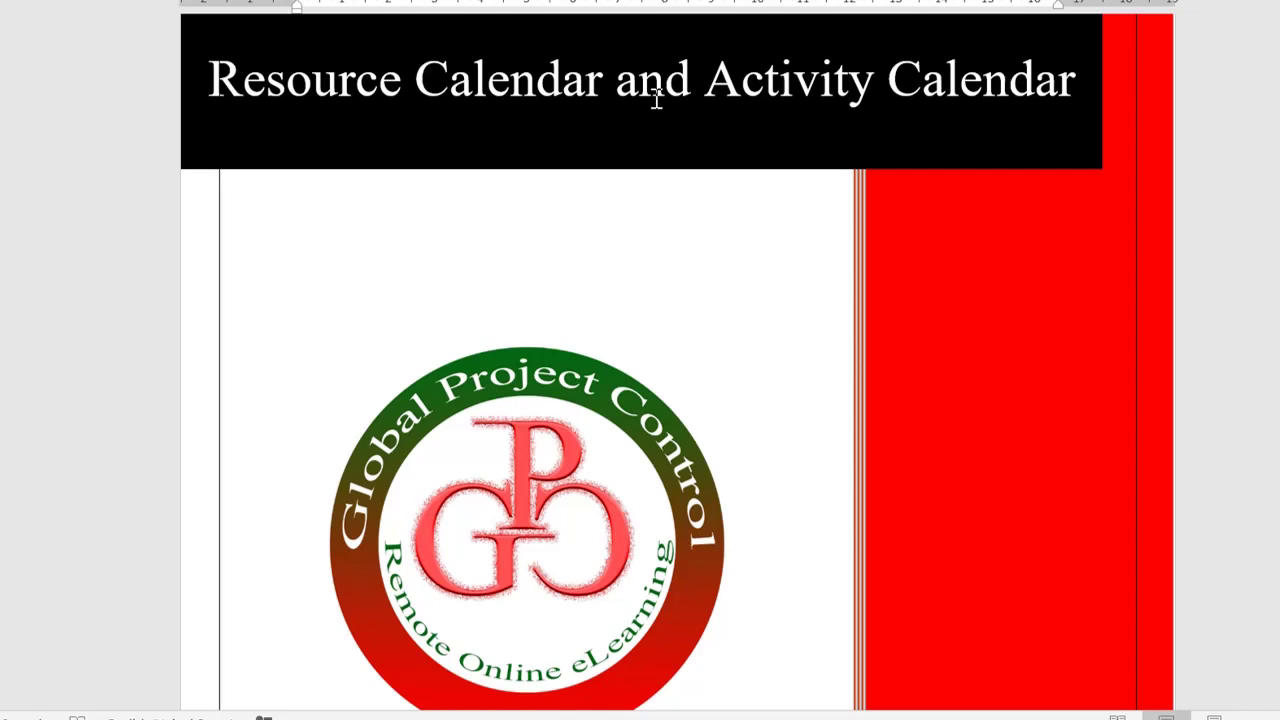
Switch from the Word cover page to the Primavera P6 project 'Calendar - Activity VS Resource'
{"action": "key", "text": "alt+Tab"}
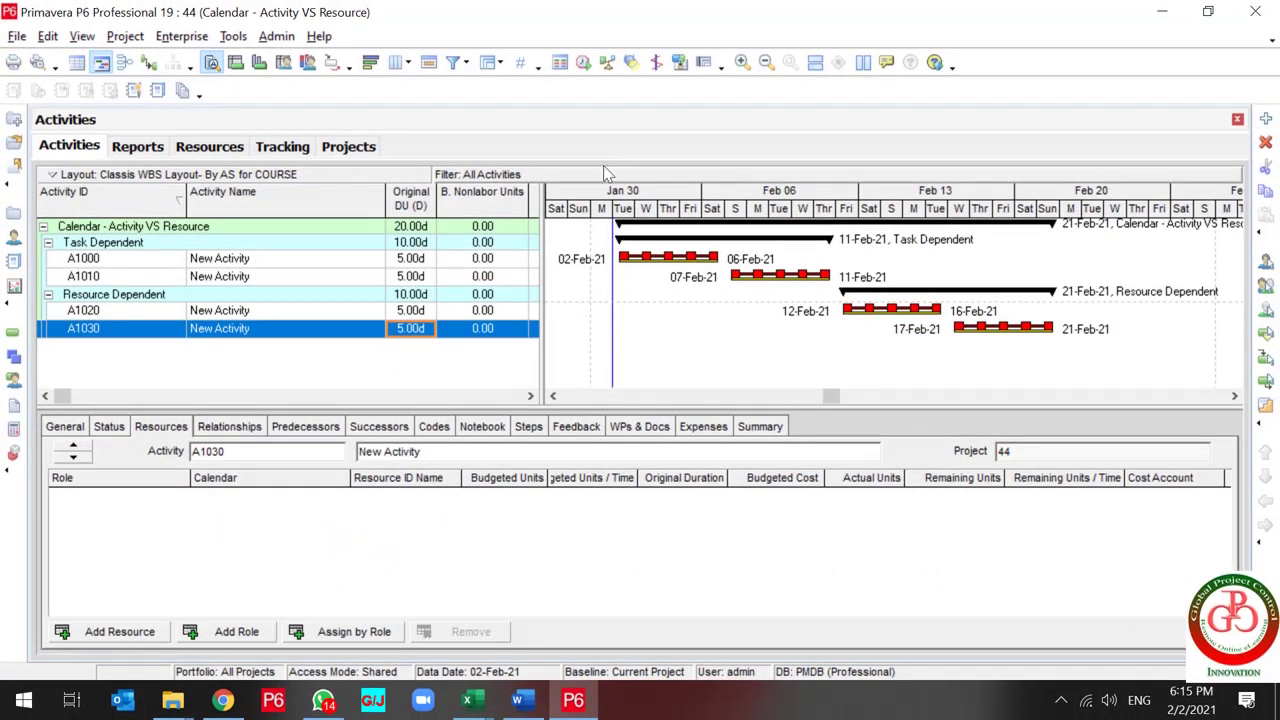
Show the activity's General details and check its Activity Type list
{"action": "left_click", "coordinate": [66, 429]}
{"action": "left_click", "coordinate": [147, 507]}
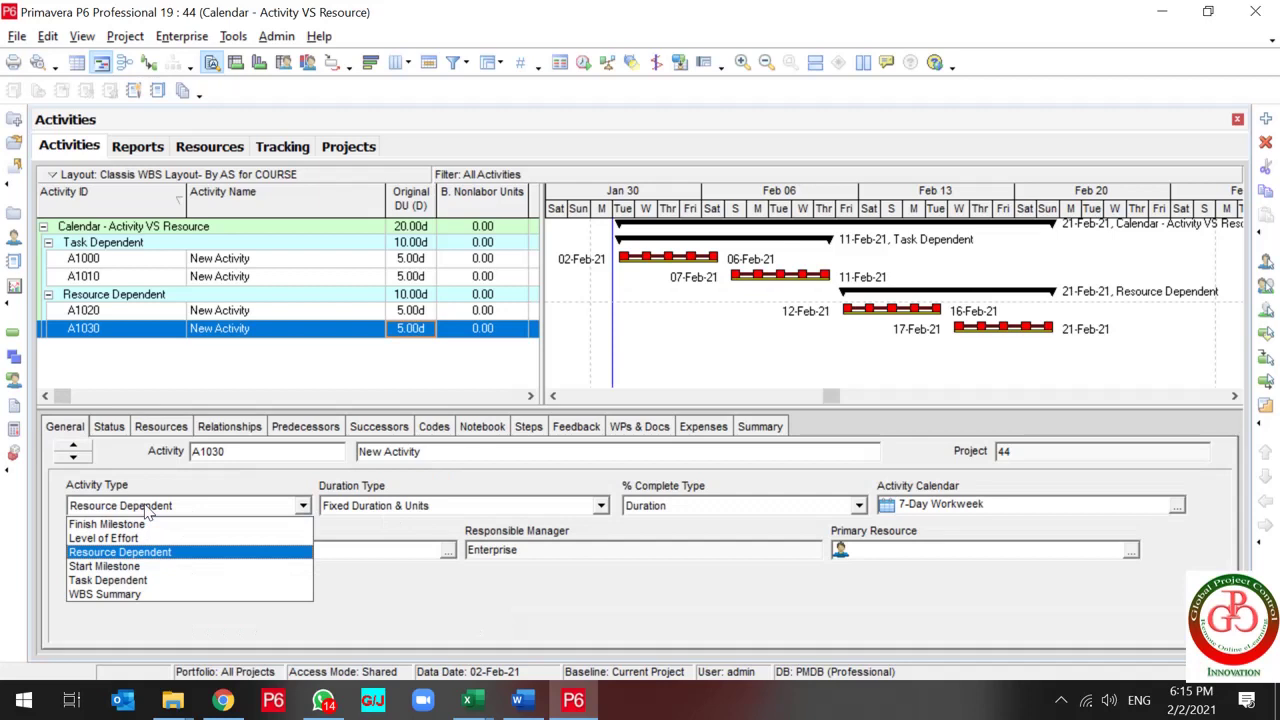
{"action": "left_click", "coordinate": [146, 508]}
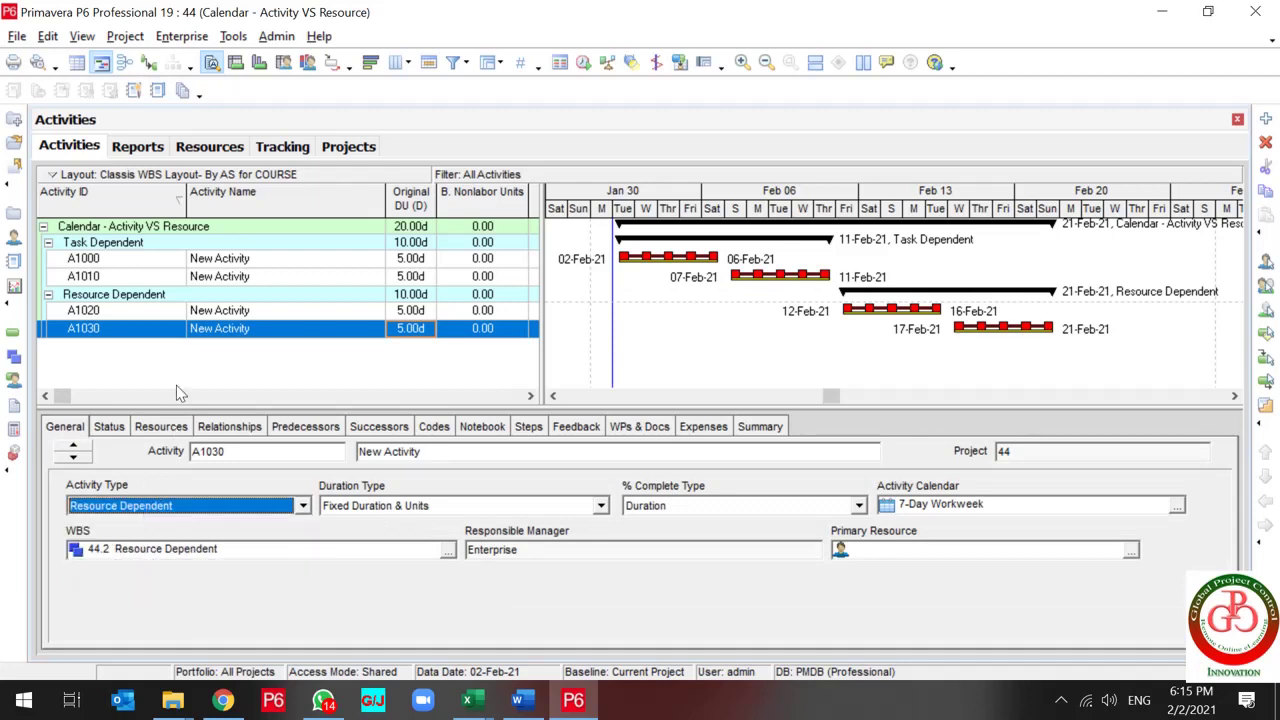
Step through activities A1000 to A1030 and return to A1000
{"action": "left_click", "coordinate": [128, 262]}
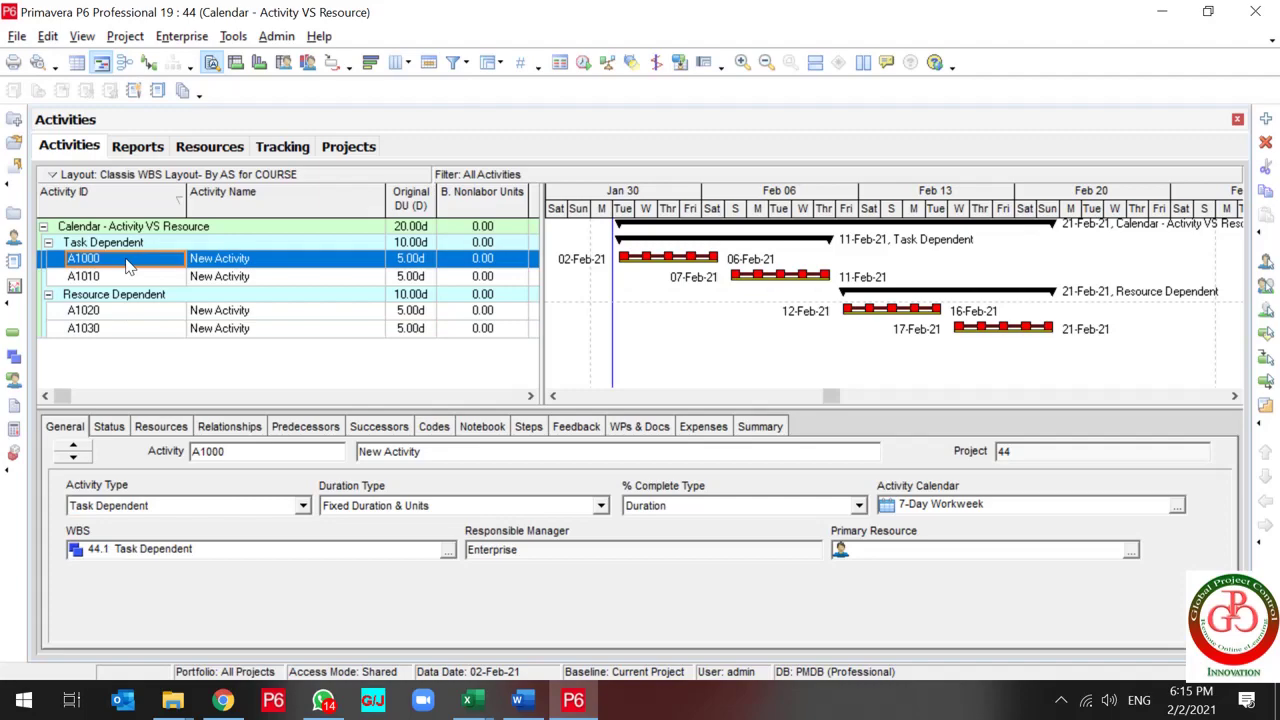
{"action": "key", "text": "shift+Down"}
{"action": "key", "text": "Up"}
{"action": "key", "text": "Up"}
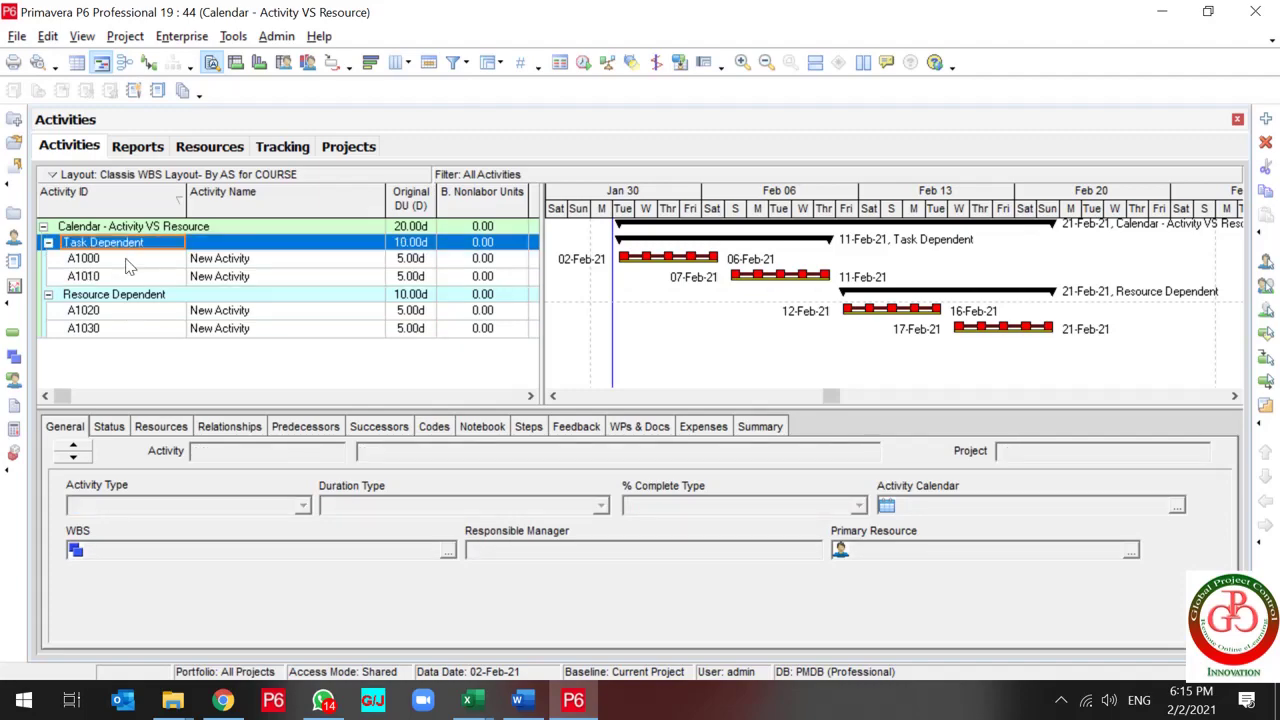
{"action": "key", "text": "Down"}
{"action": "key", "text": "Down"}
{"action": "key", "text": "Down"}
{"action": "key", "text": "Down"}
{"action": "key", "text": "shift+Down"}
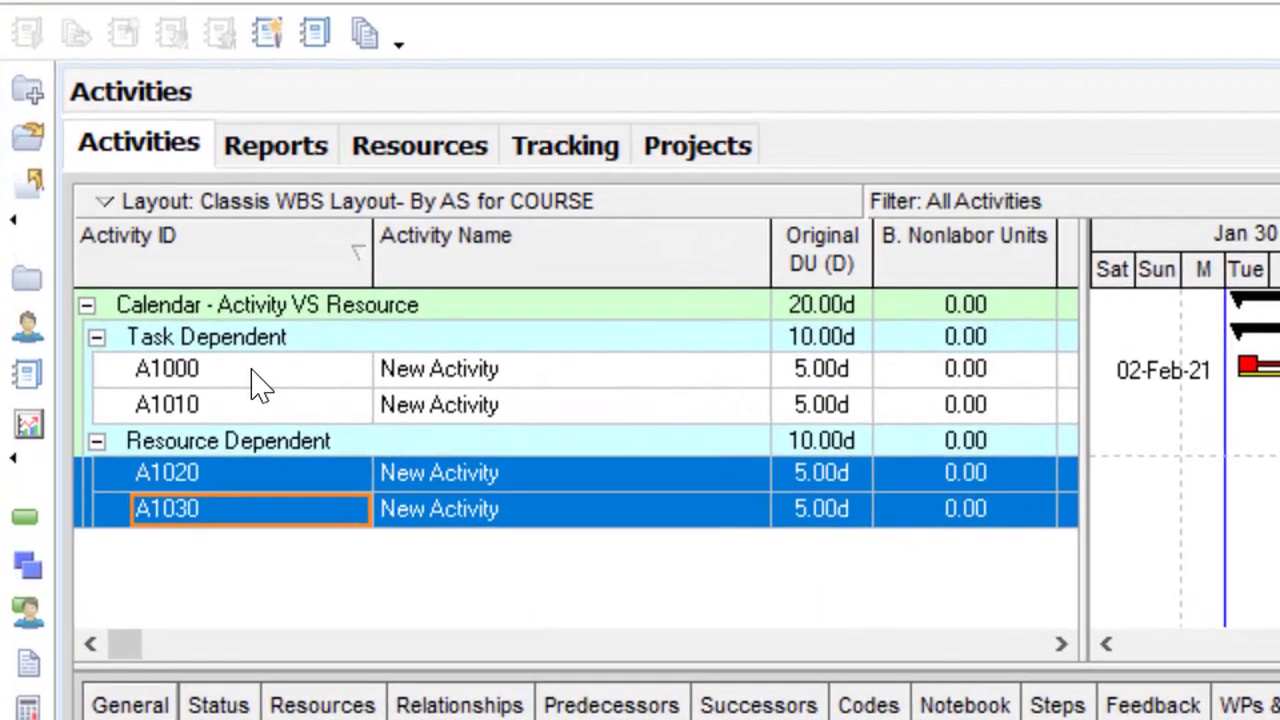
{"action": "key", "text": "Up"}
{"action": "key", "text": "Up"}
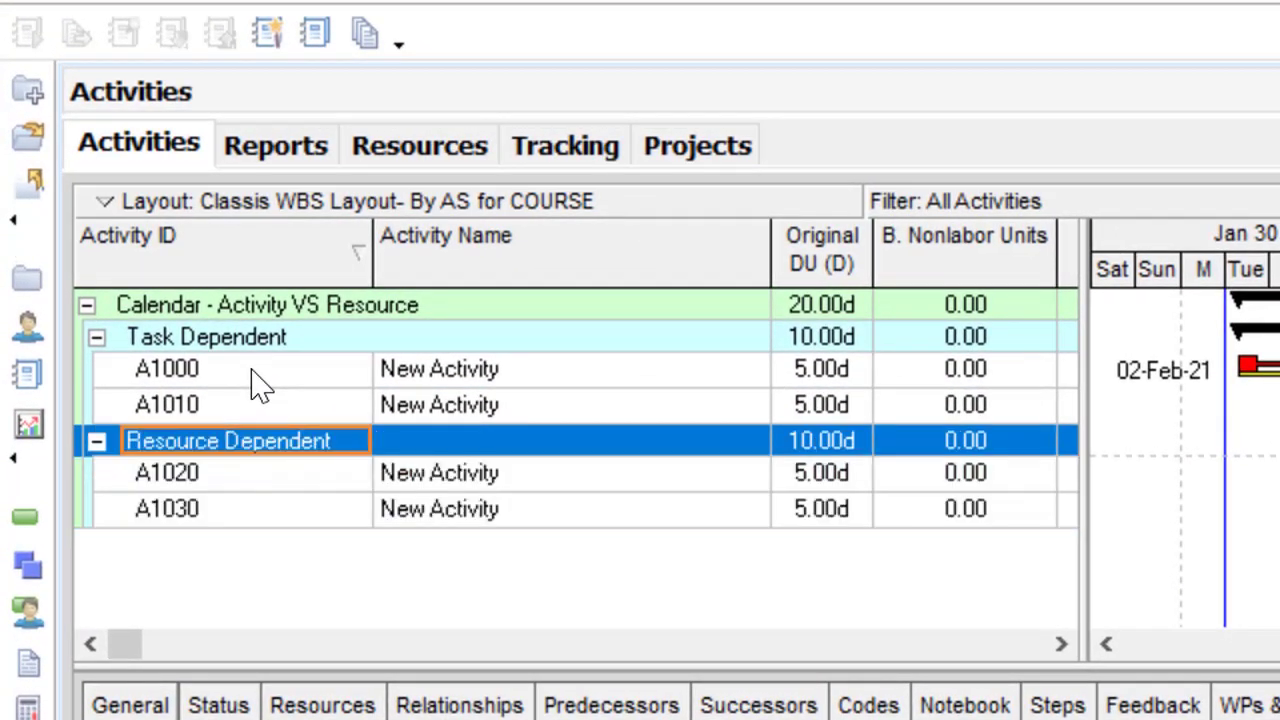
{"action": "key", "text": "Right"}
{"action": "key", "text": "Right"}
{"action": "key", "text": "Up"}
{"action": "key", "text": "Up"}
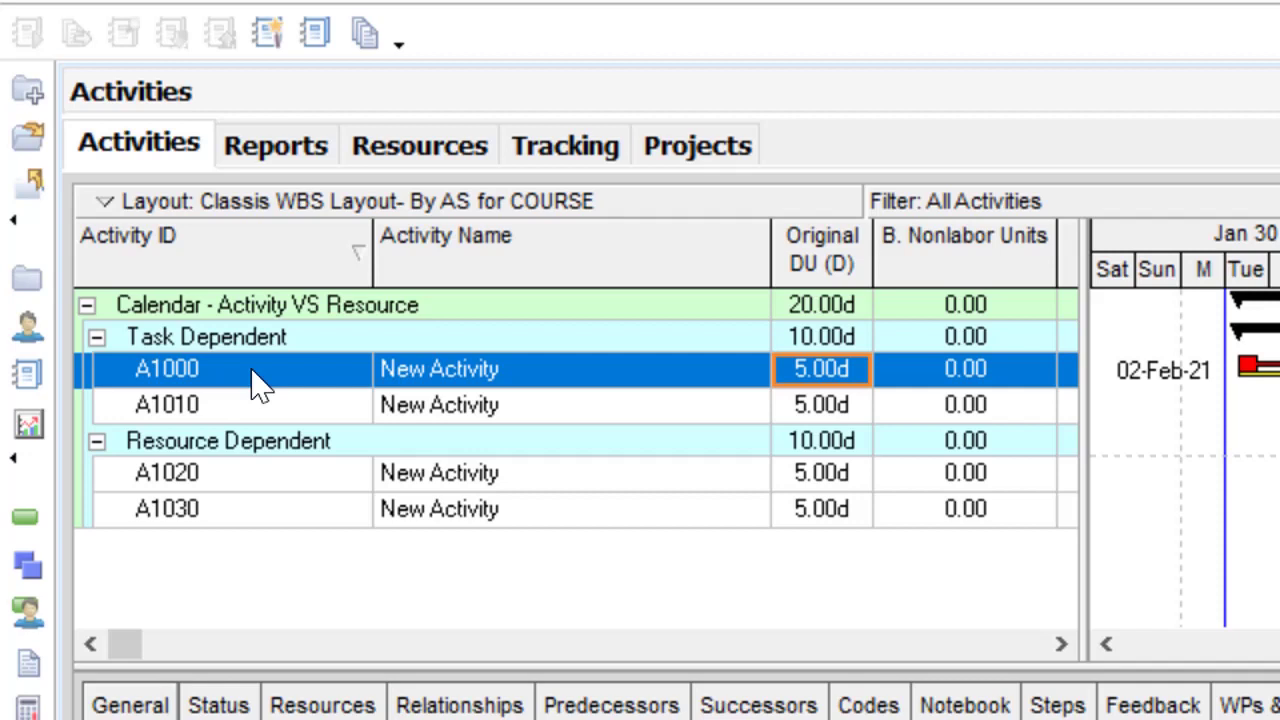
{"action": "key", "text": "Down"}
{"action": "key", "text": "Down"}
{"action": "key", "text": "Down"}
{"action": "key", "text": "Down"}
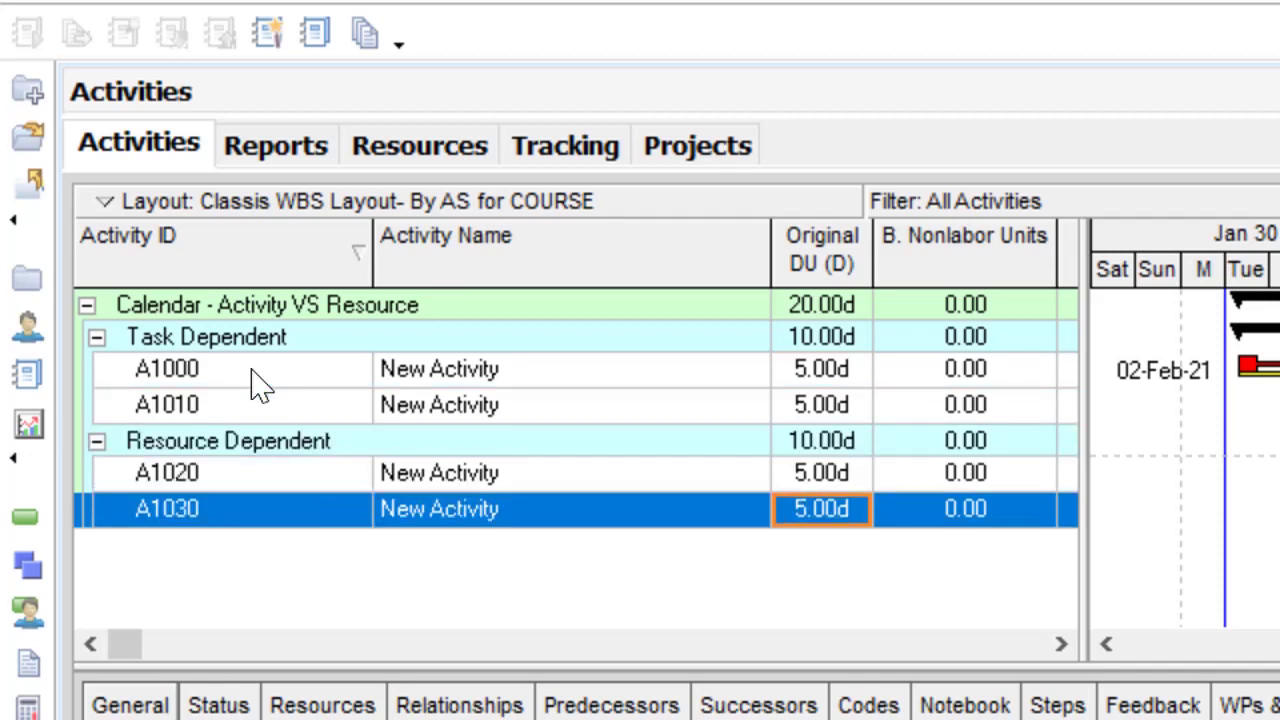
{"action": "key", "text": "Up"}
{"action": "key", "text": "Up"}
{"action": "key", "text": "Up"}
{"action": "key", "text": "Up"}
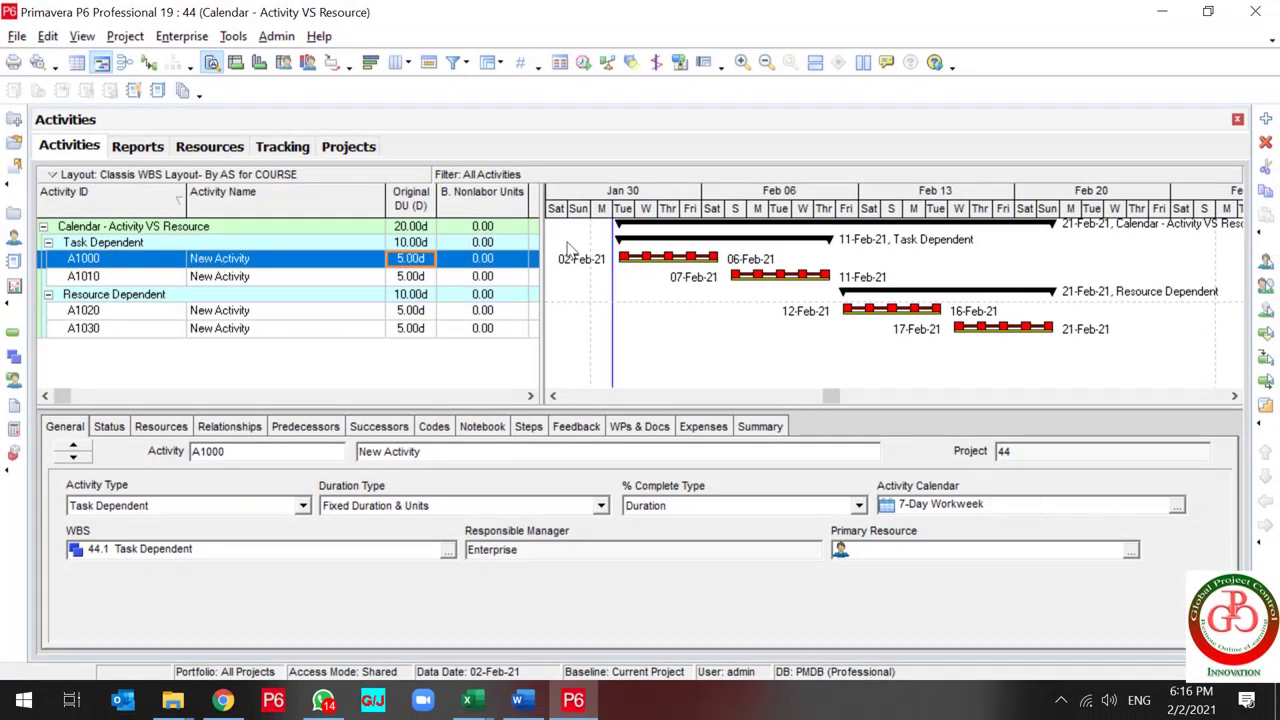
{"action": "left_click", "coordinate": [233, 36]}
{"action": "mouse_move", "coordinate": [182, 36]}
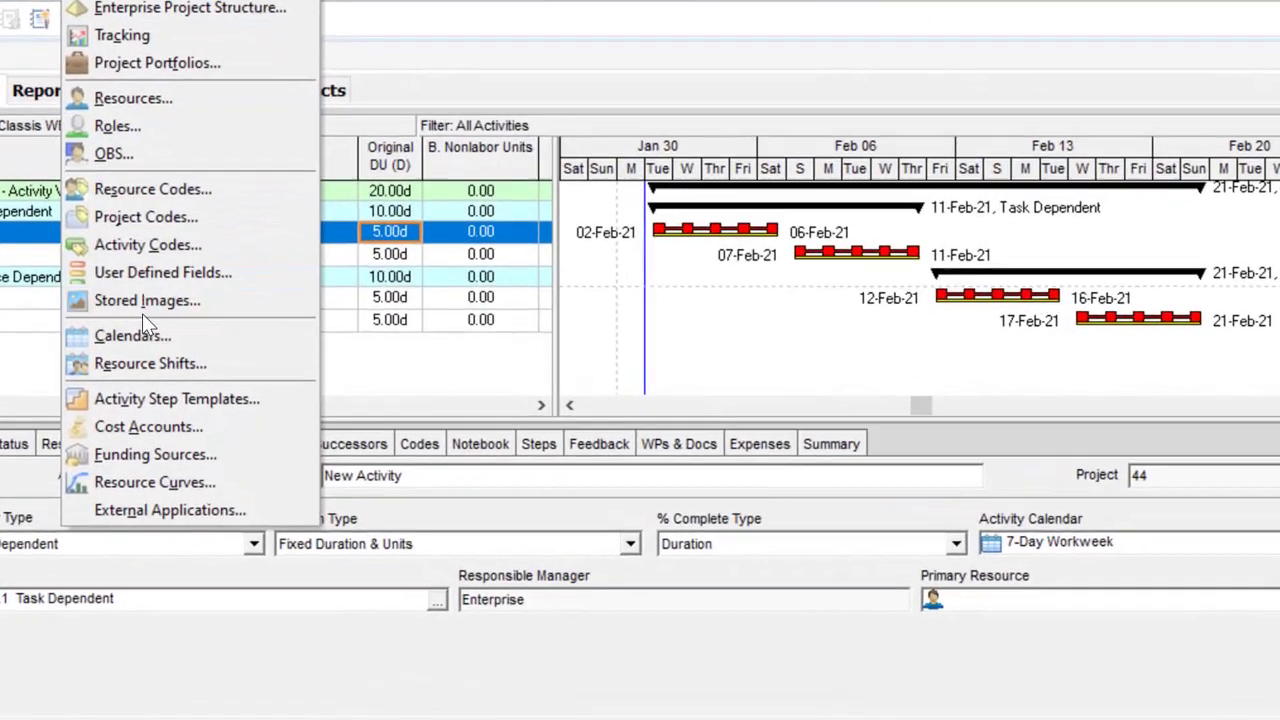
{"action": "left_click", "coordinate": [218, 343]}
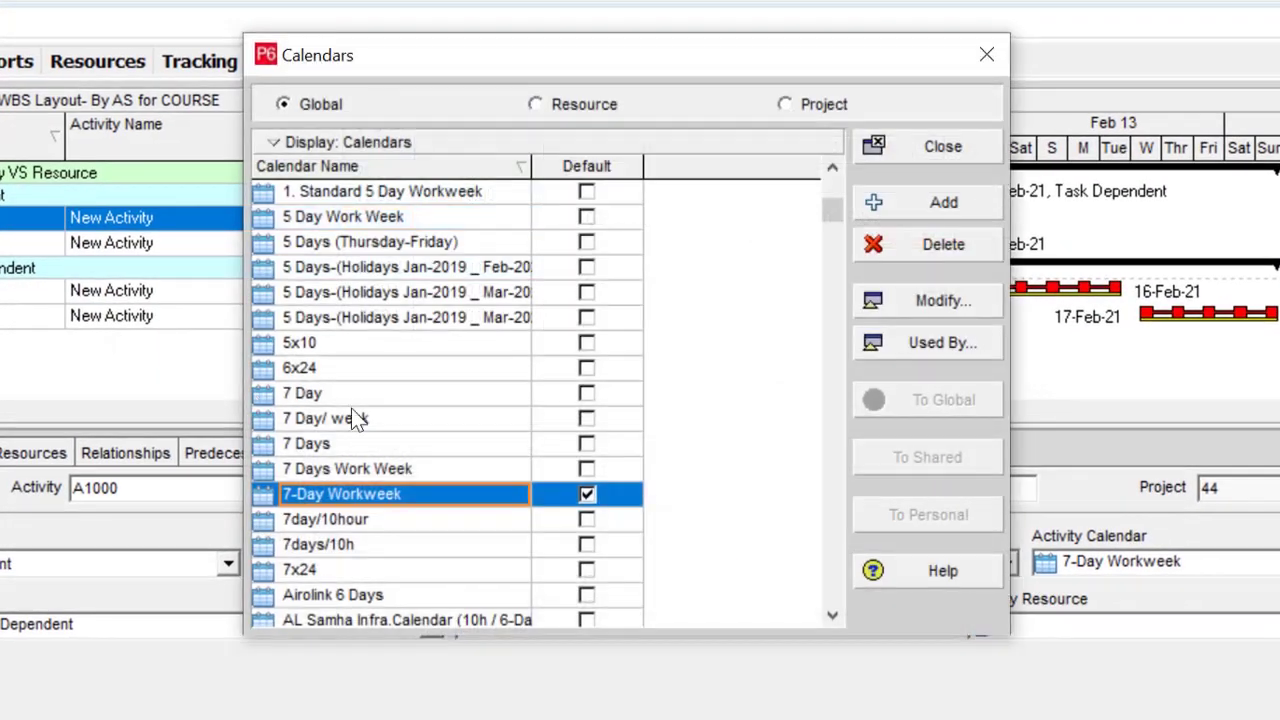
{"action": "left_click", "coordinate": [952, 300]}
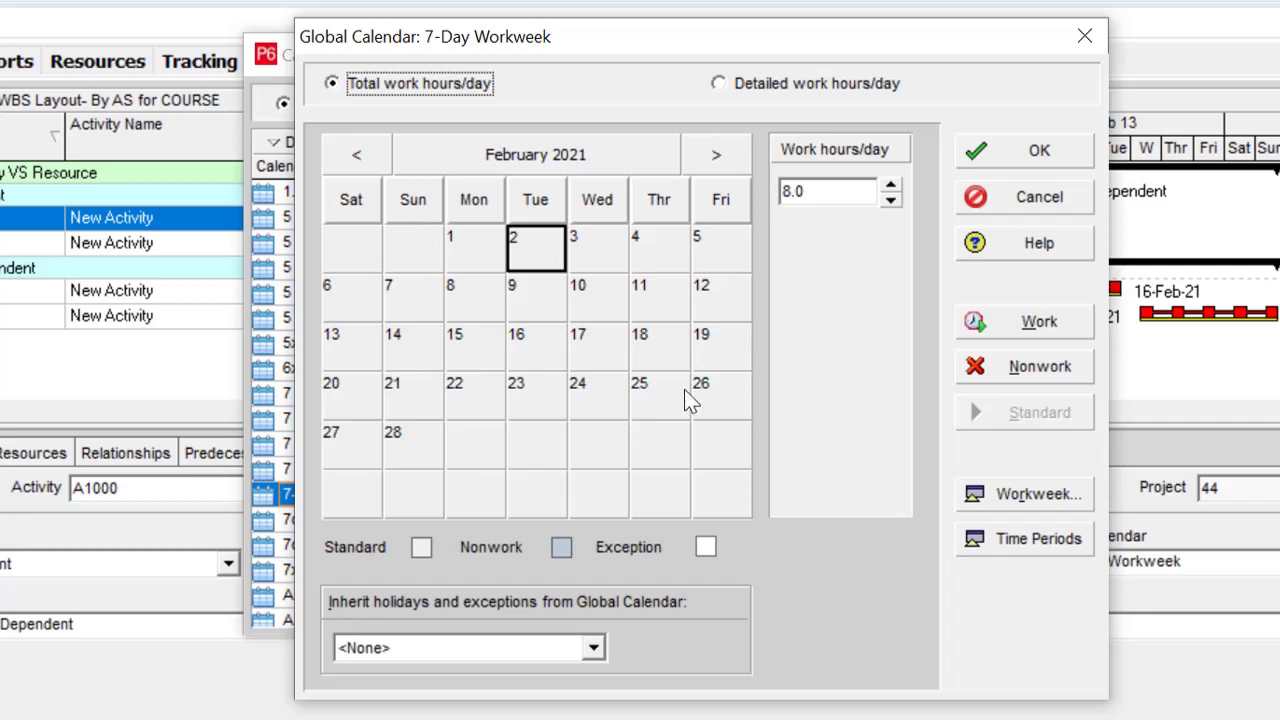
{"action": "left_click", "coordinate": [1030, 492]}
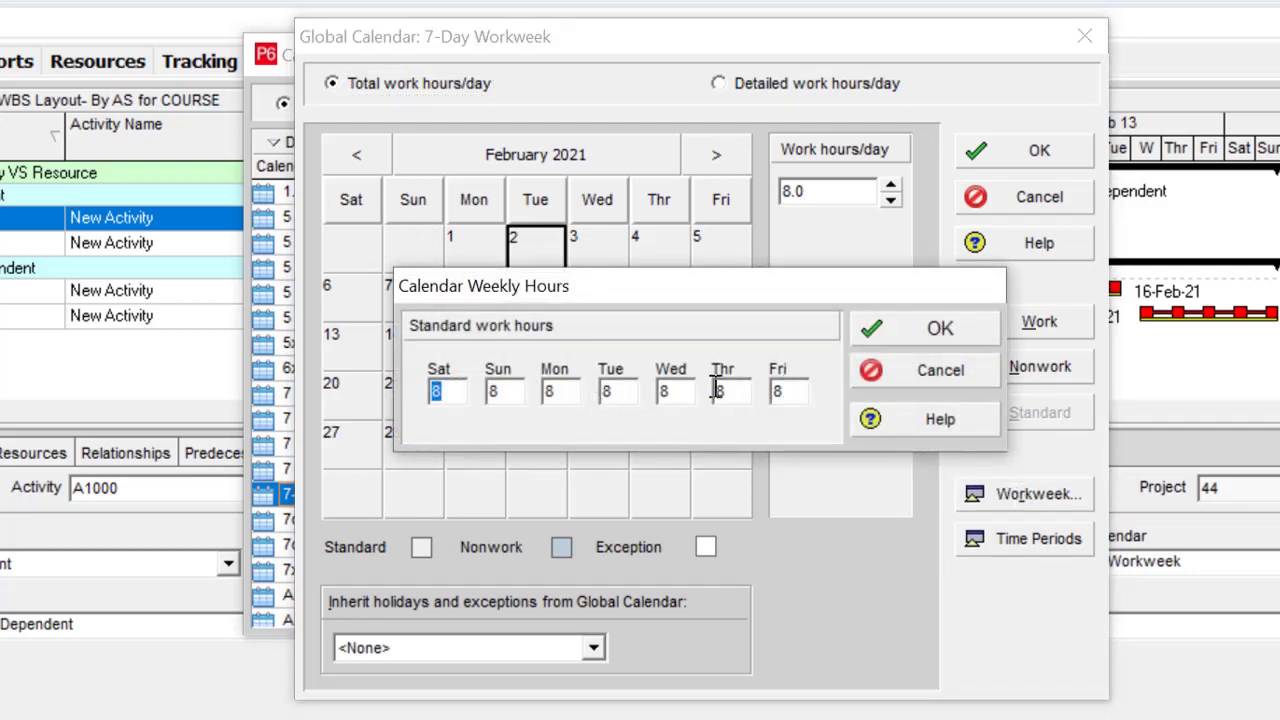
{"action": "left_click", "coordinate": [937, 371]}
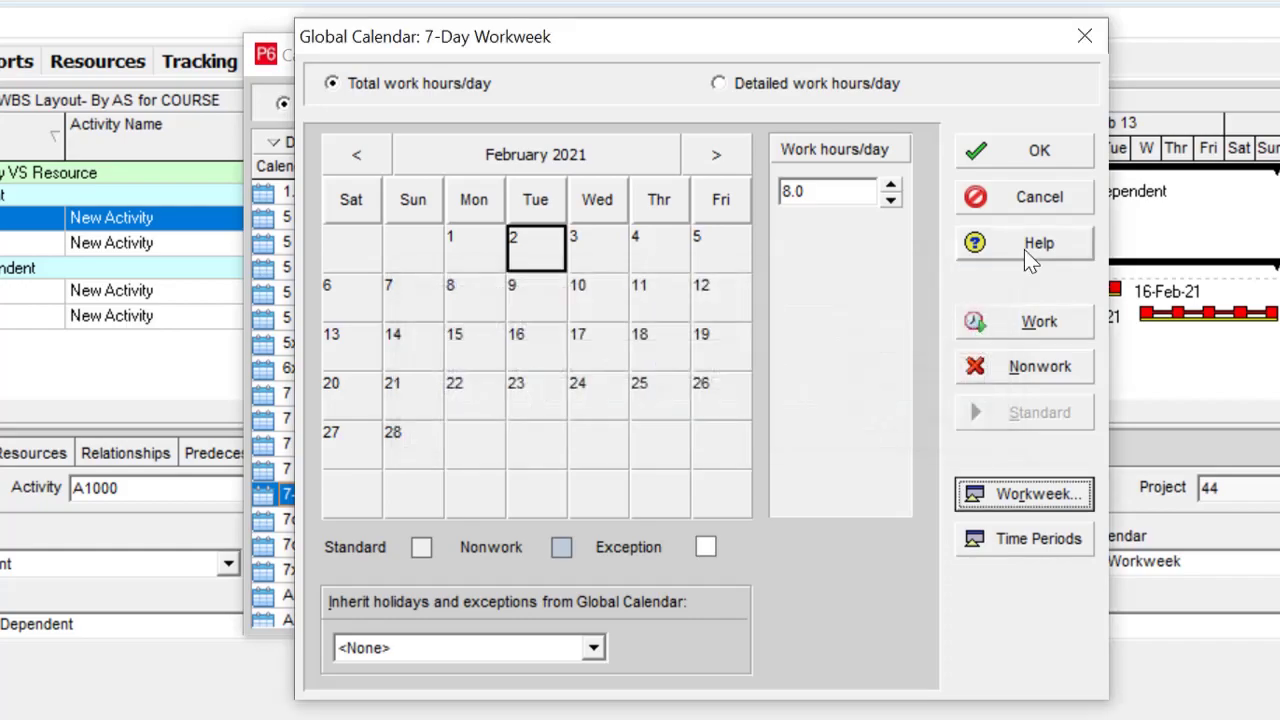
{"action": "left_click", "coordinate": [1037, 198]}
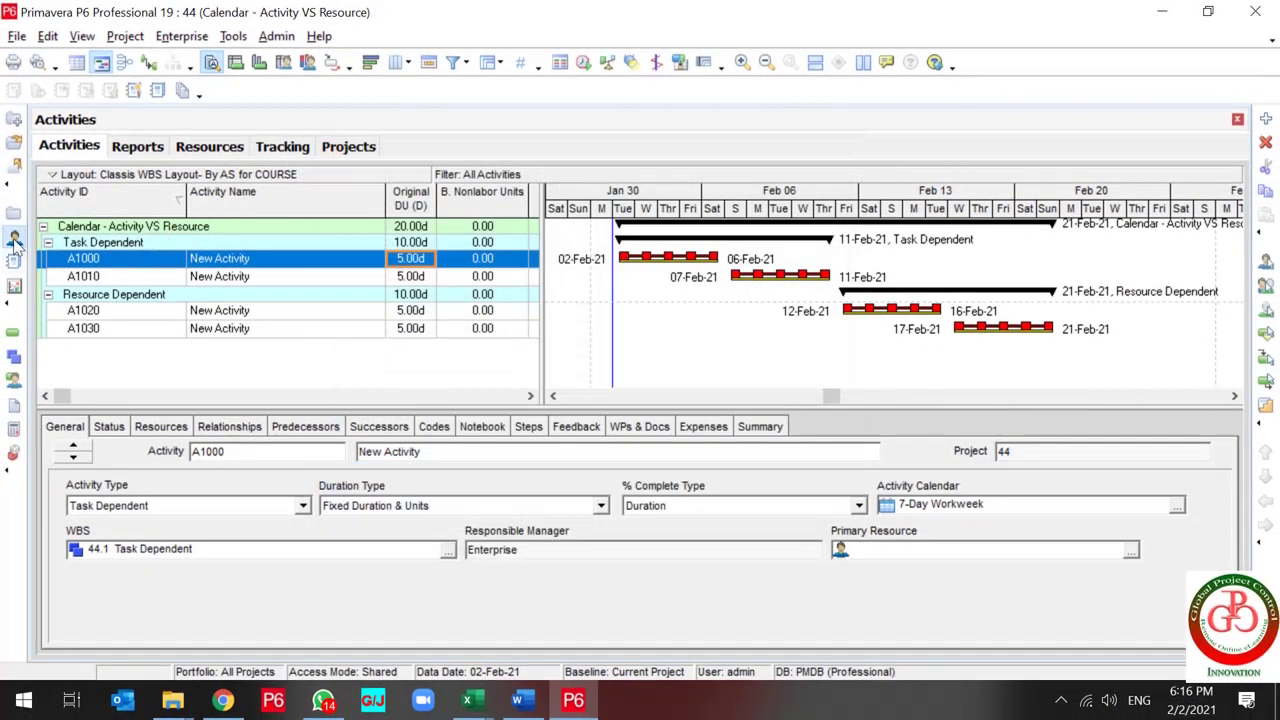
Check resource R-7's 5x10 calendar and find it in the global calendars list
{"action": "left_click", "coordinate": [14, 238]}
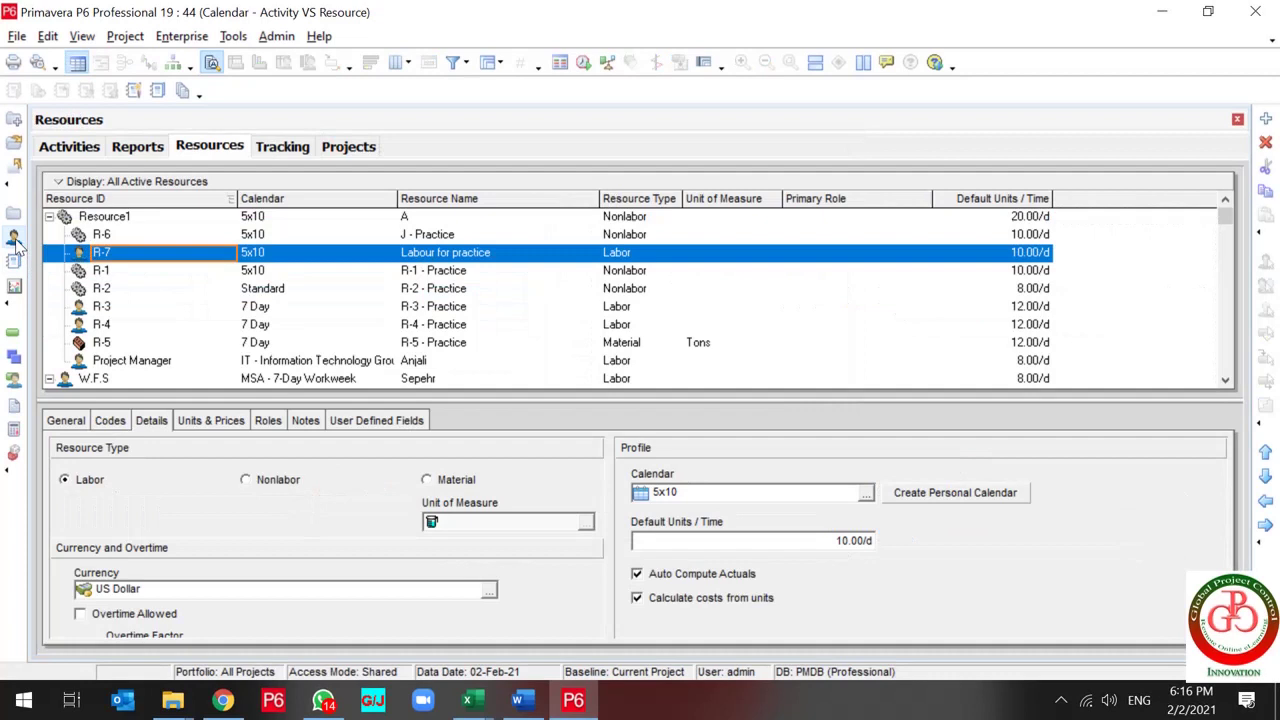
{"action": "left_click", "coordinate": [396, 257]}
{"action": "left_click", "coordinate": [699, 492]}
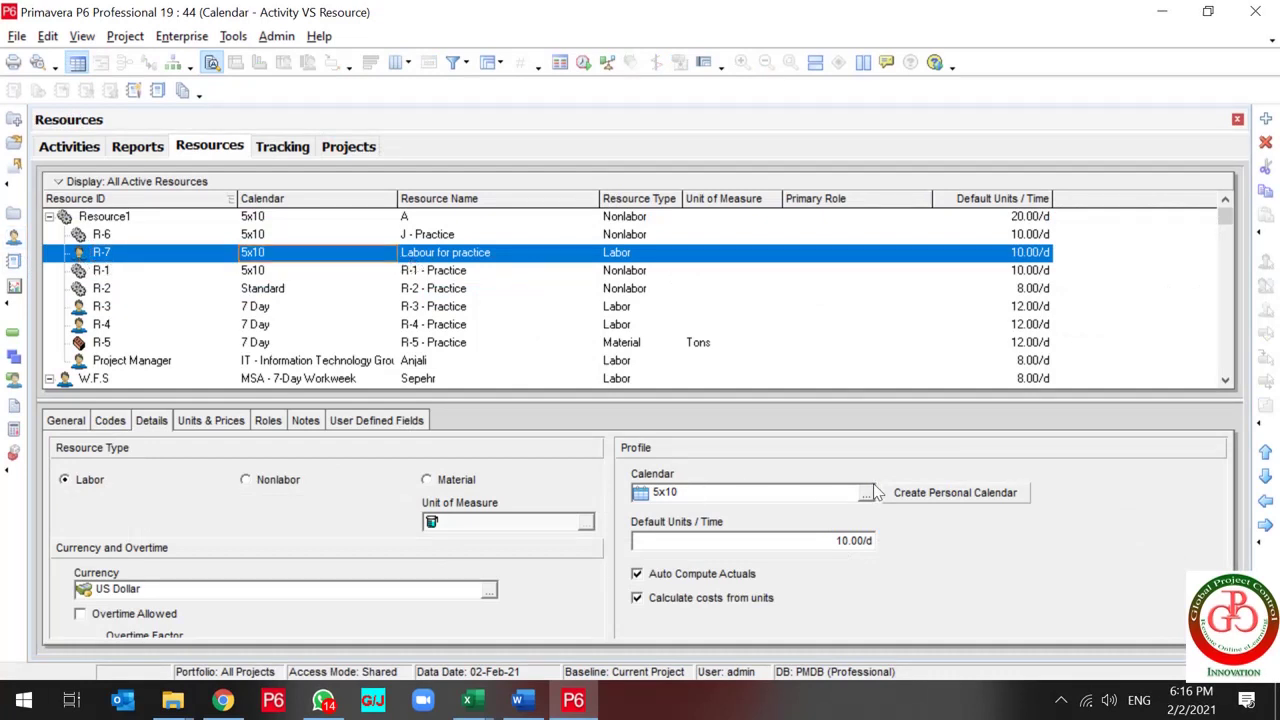
{"action": "left_click", "coordinate": [181, 36]}
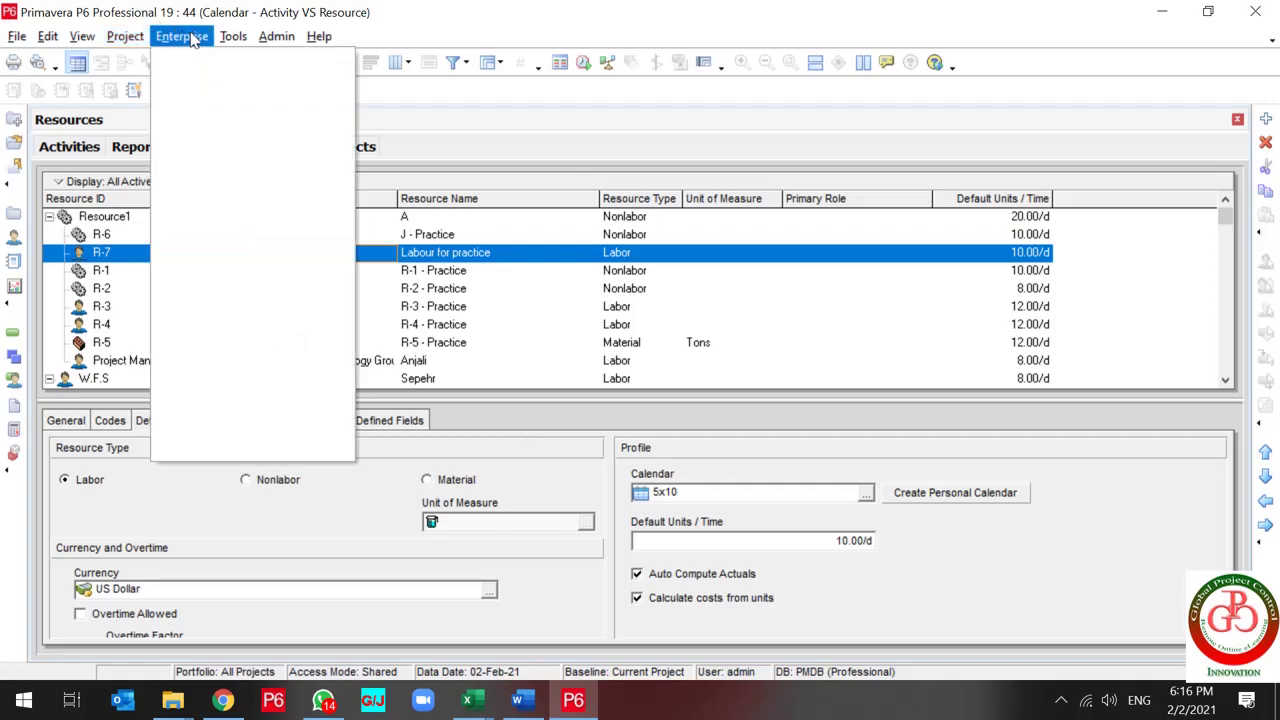
{"action": "left_click", "coordinate": [207, 318]}
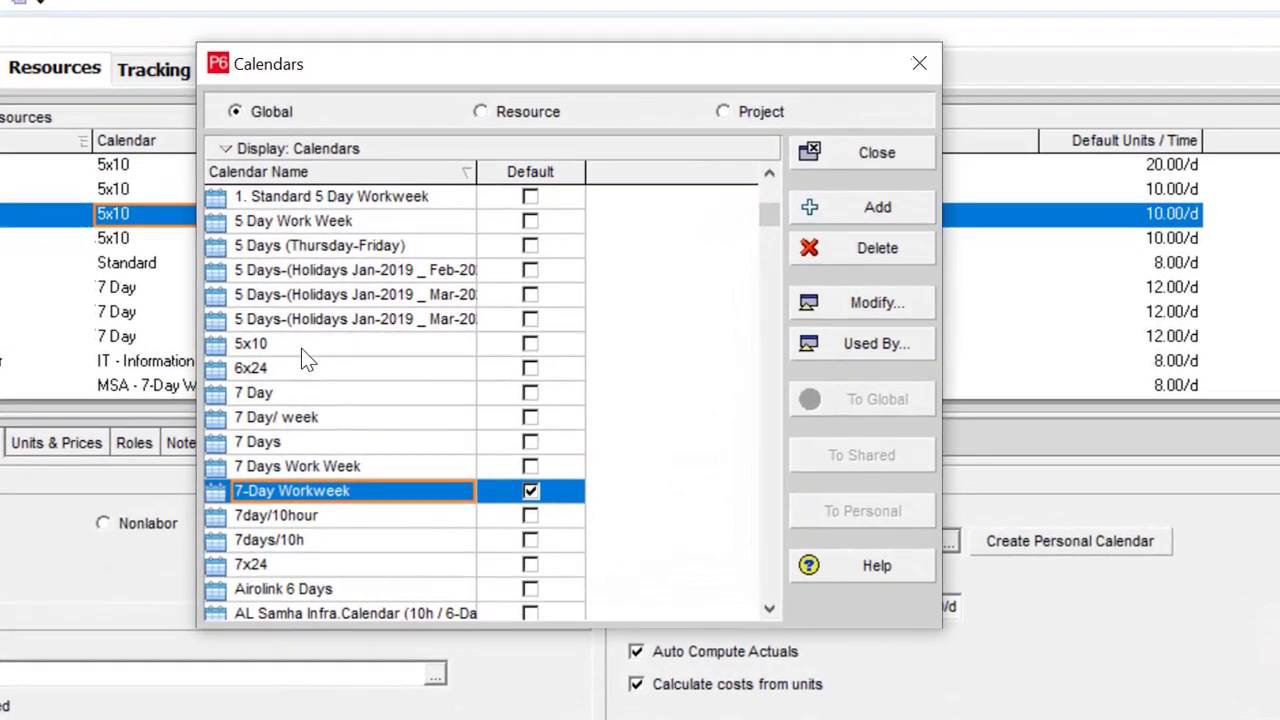
{"action": "left_click", "coordinate": [390, 346]}
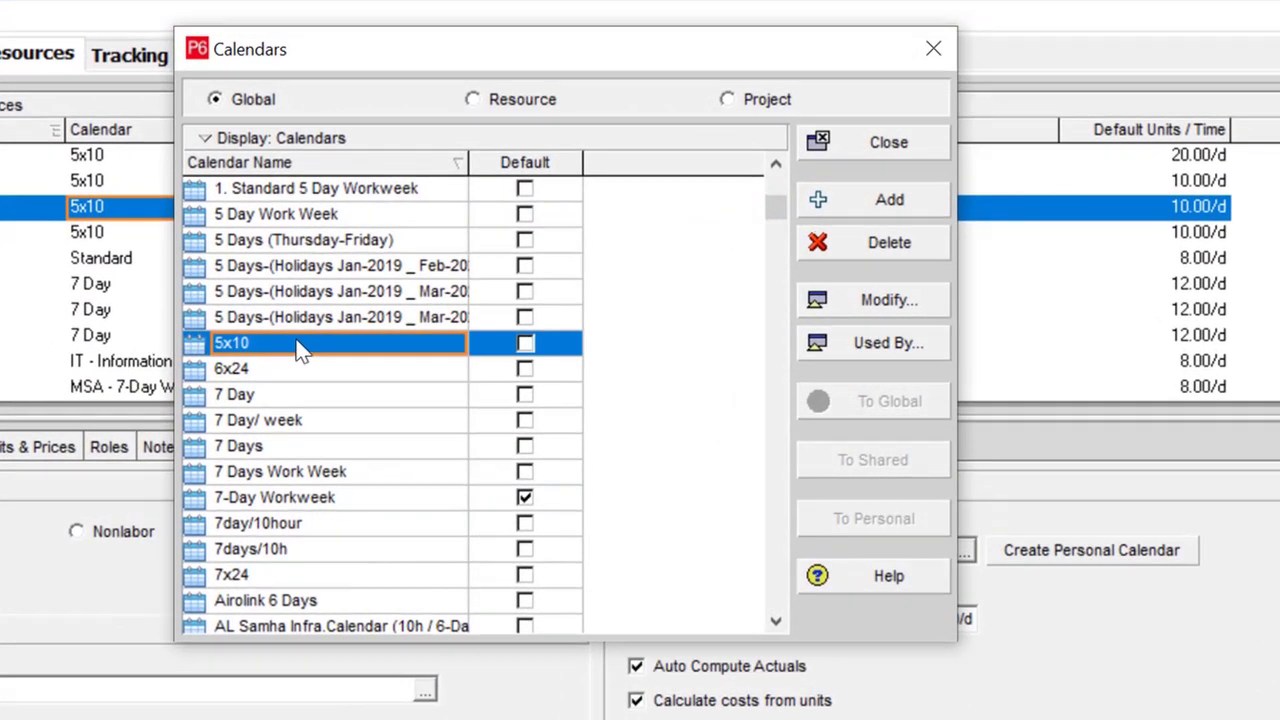
Review the 5x10 calendar's standard weekly hours: 10 on weekdays, 0 on weekends
{"action": "left_click", "coordinate": [882, 305]}
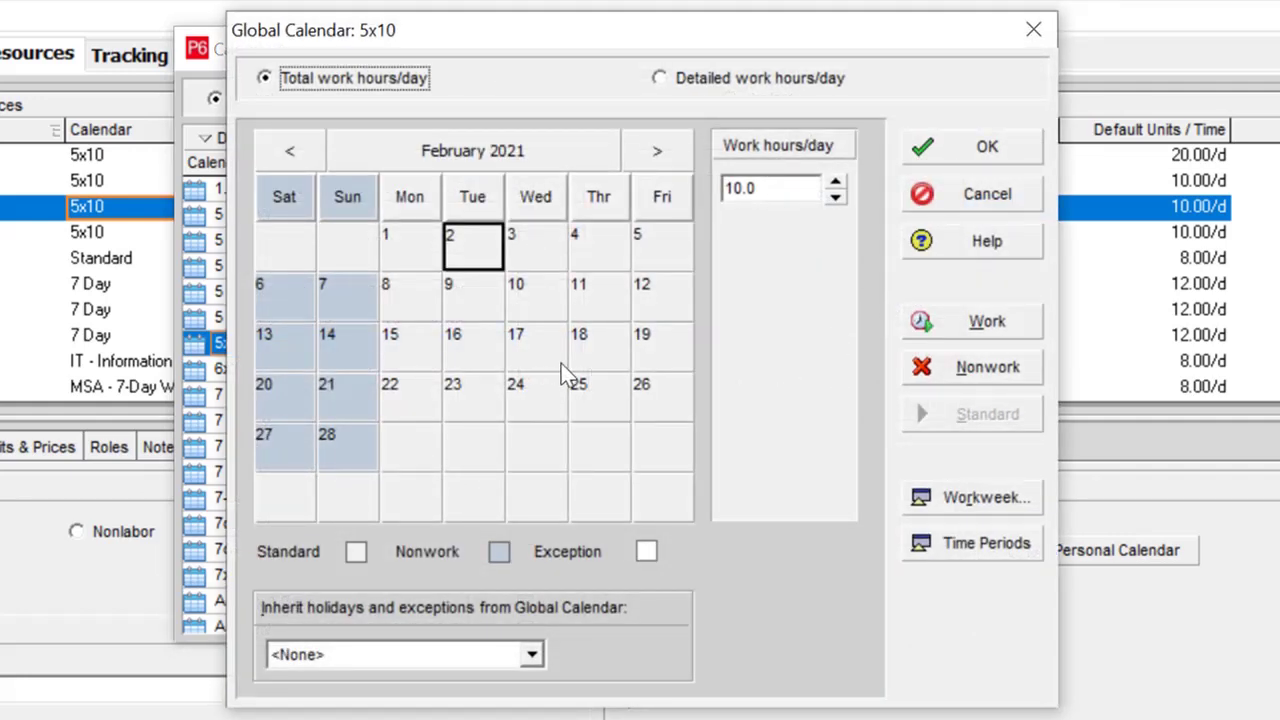
{"action": "left_click", "coordinate": [964, 496]}
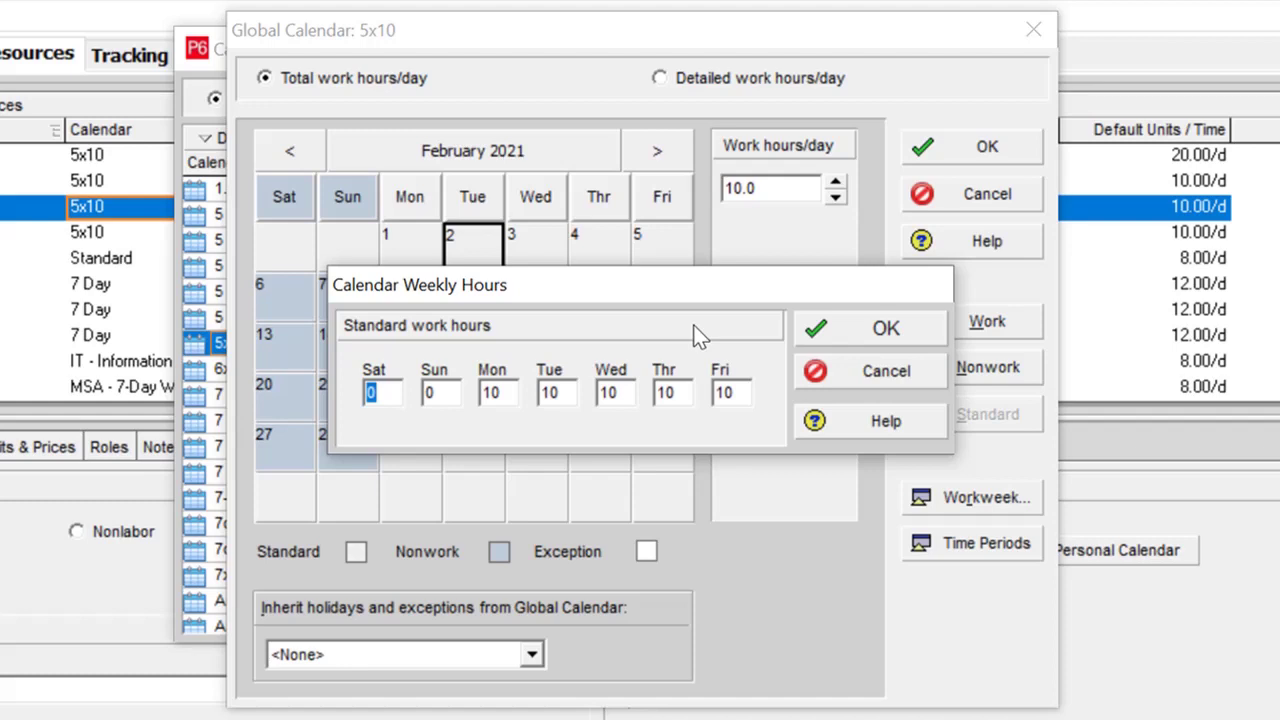
{"action": "left_click_drag", "start_coordinate": [667, 299], "coordinate": [751, 564]}
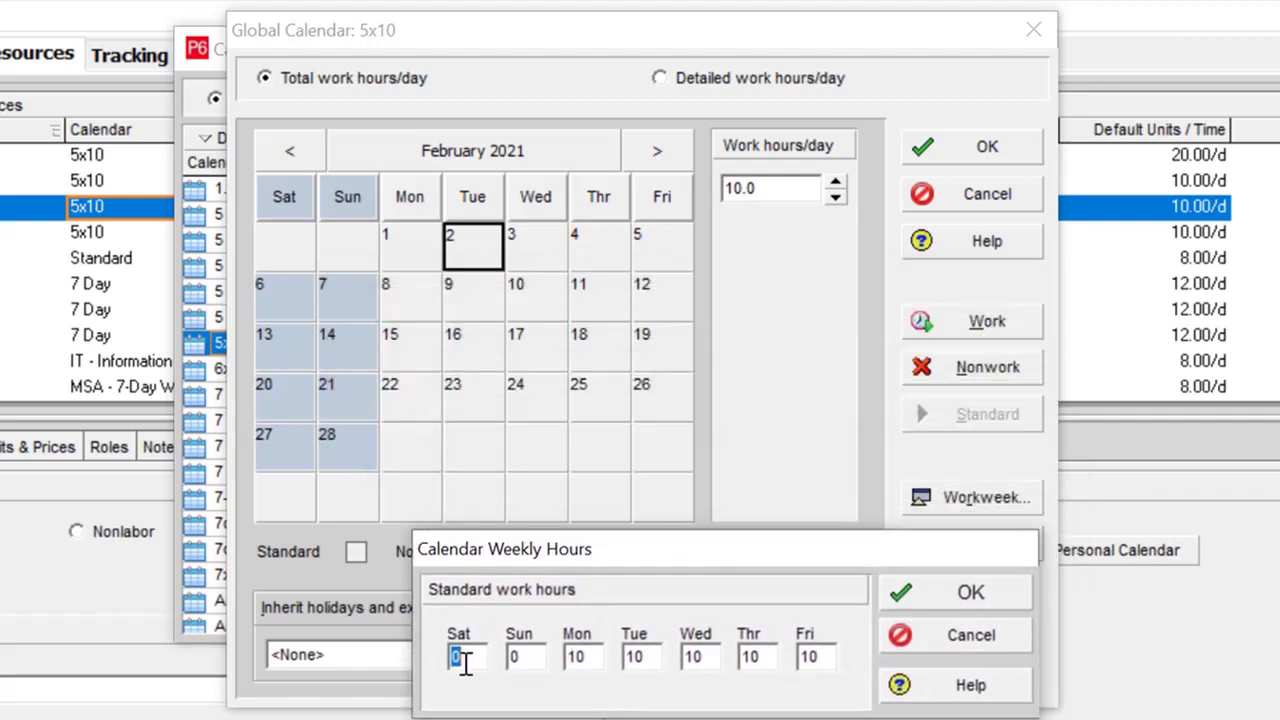
{"action": "left_click", "coordinate": [526, 657]}
{"action": "left_click_drag", "start_coordinate": [530, 657], "coordinate": [498, 667]}
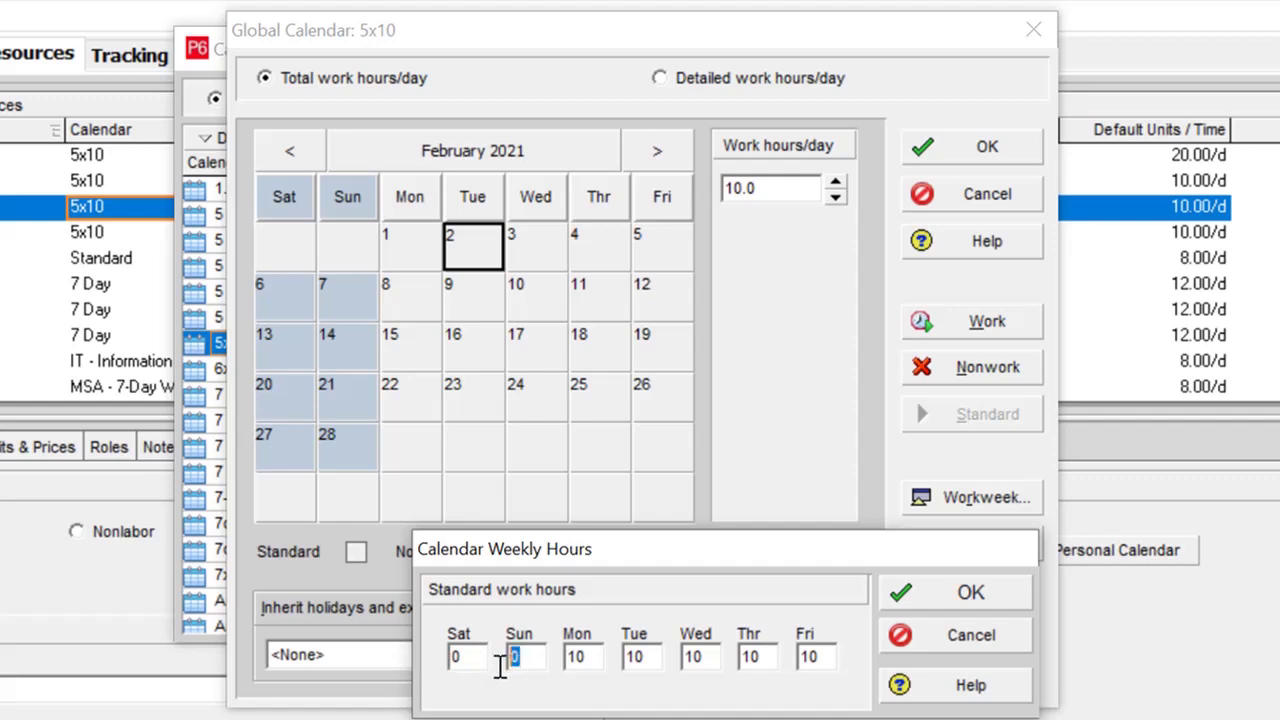
{"action": "left_click", "coordinate": [578, 657]}
{"action": "left_click", "coordinate": [930, 638]}
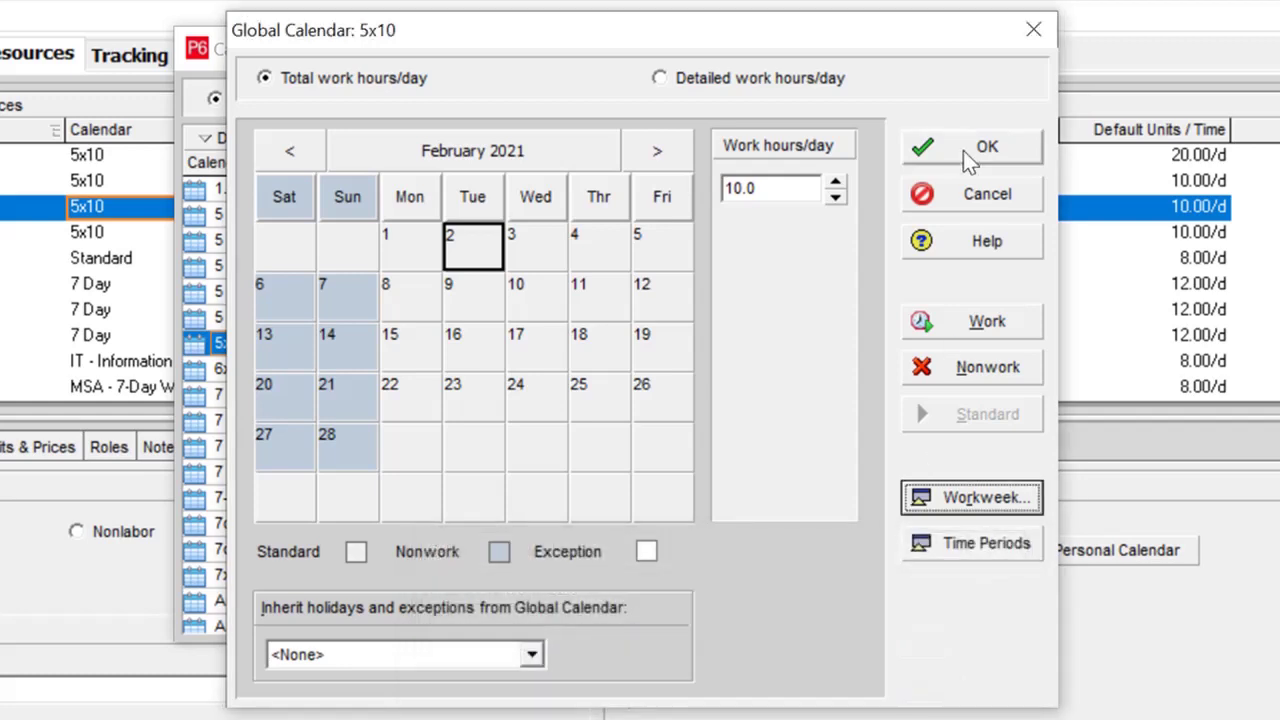
Keep the 5x10 calendar at 10 hours per day and save it
{"action": "left_click", "coordinate": [985, 194]}
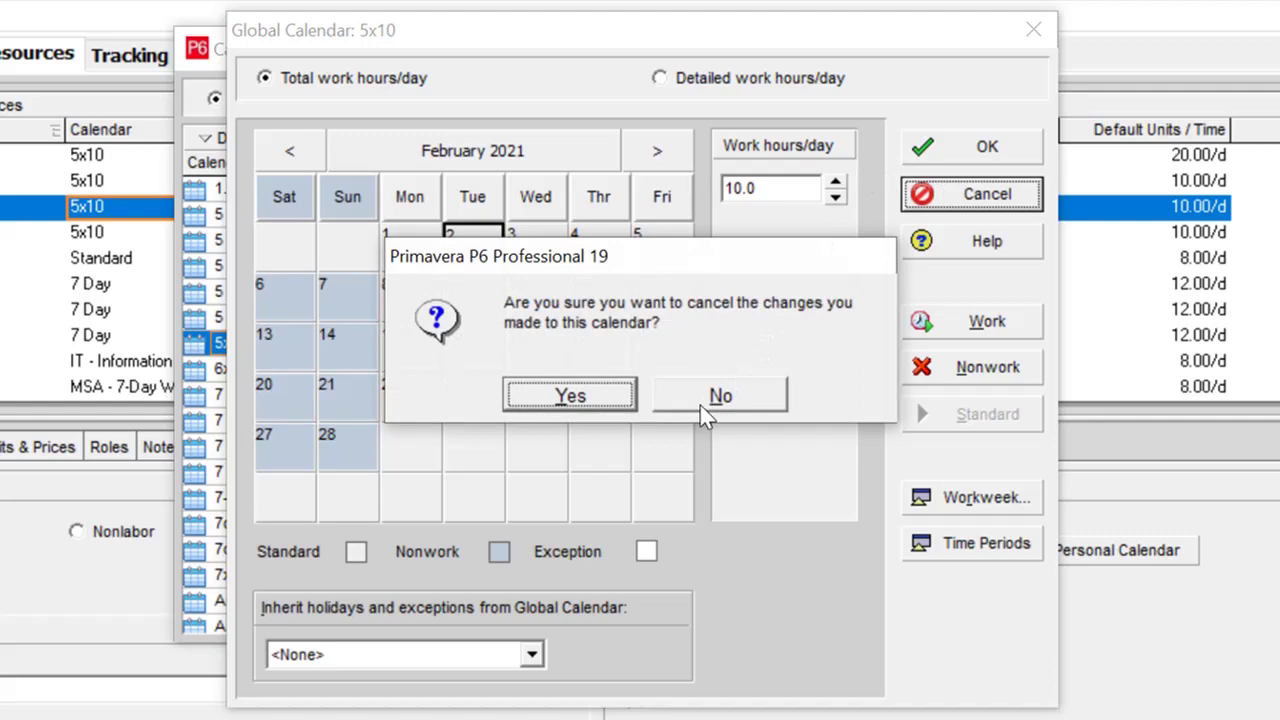
{"action": "left_click", "coordinate": [702, 404]}
{"action": "left_click", "coordinate": [962, 147]}
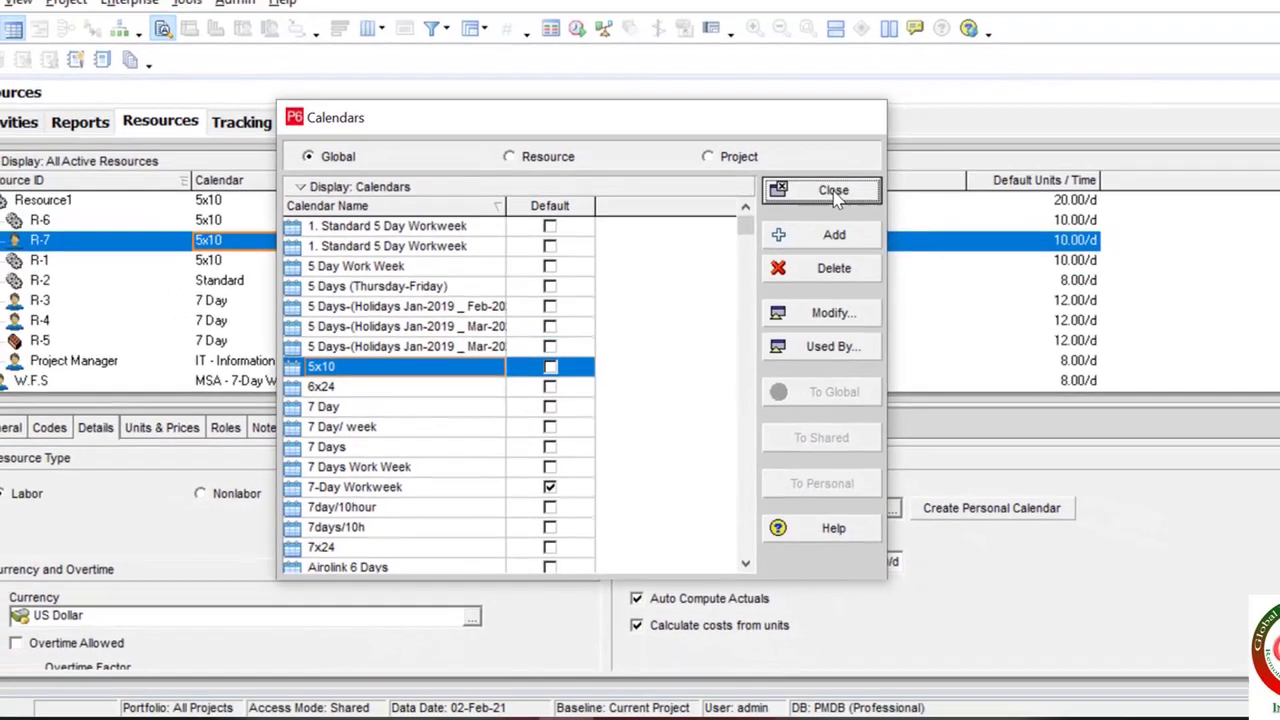
{"action": "left_click", "coordinate": [883, 140]}
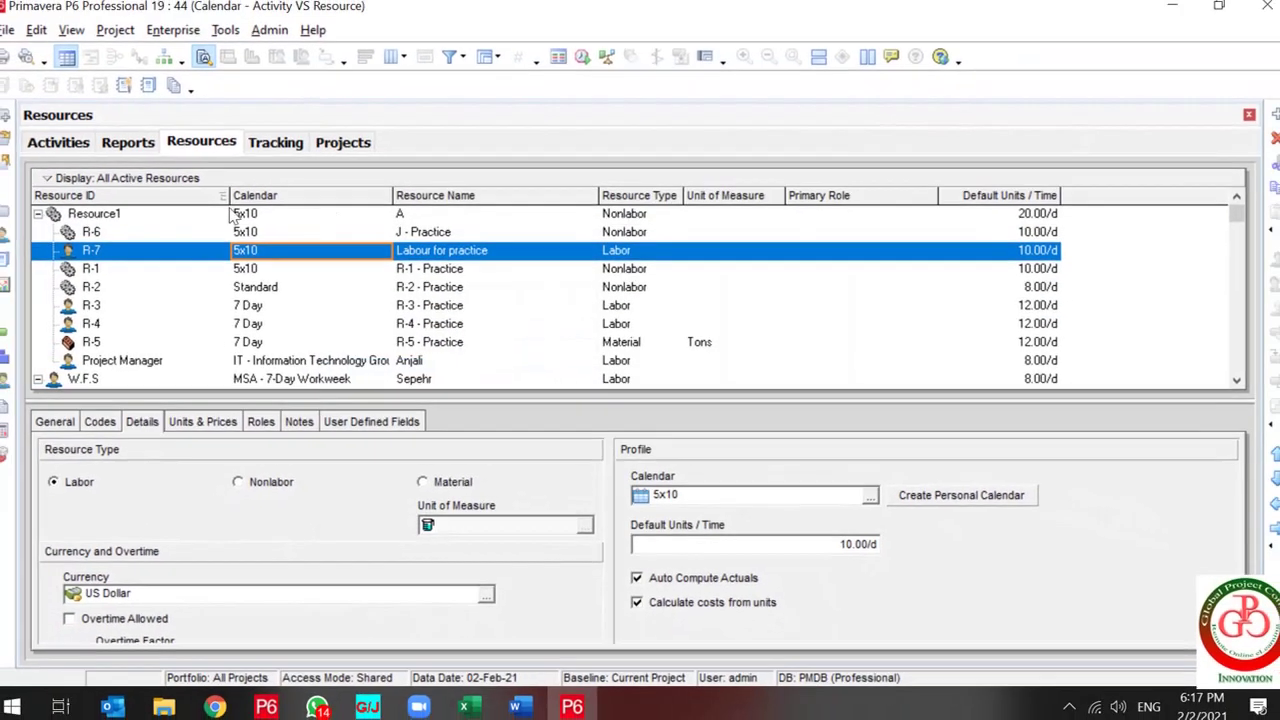
From A1000's resource assignments, pick Labour for practice (R-7) from all resources
{"action": "left_click", "coordinate": [1, 336]}
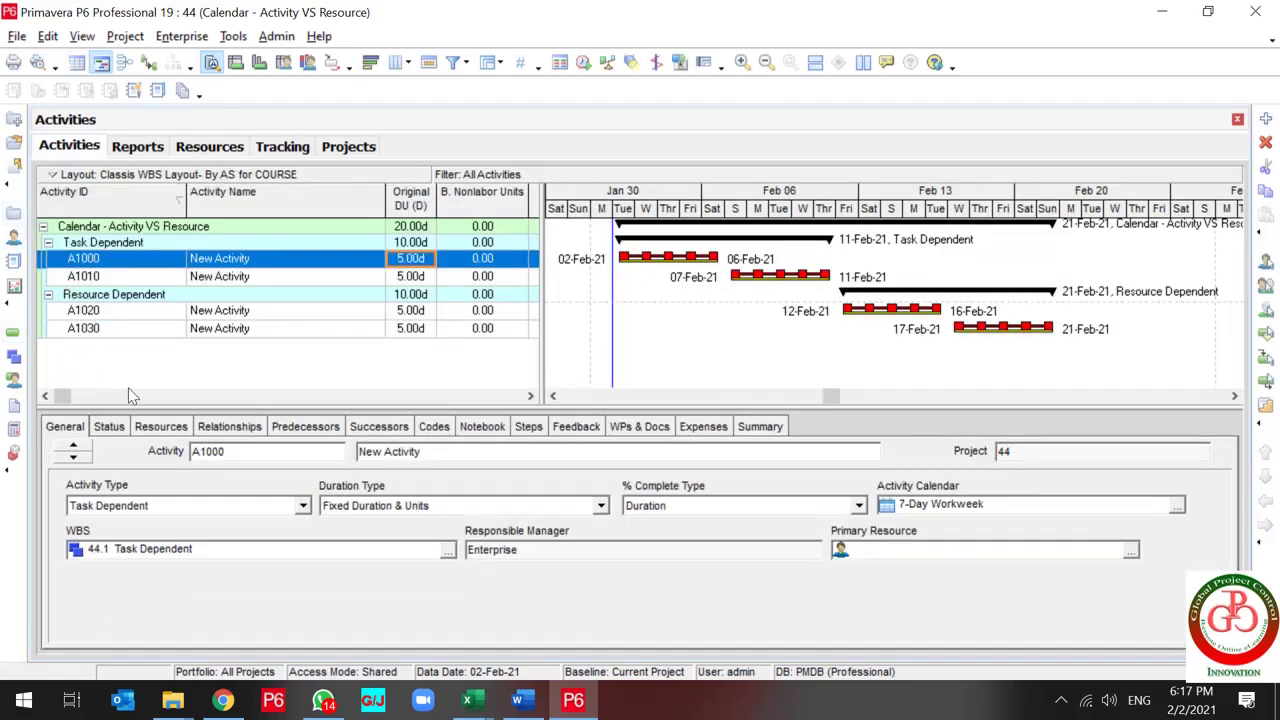
{"action": "left_click", "coordinate": [166, 429]}
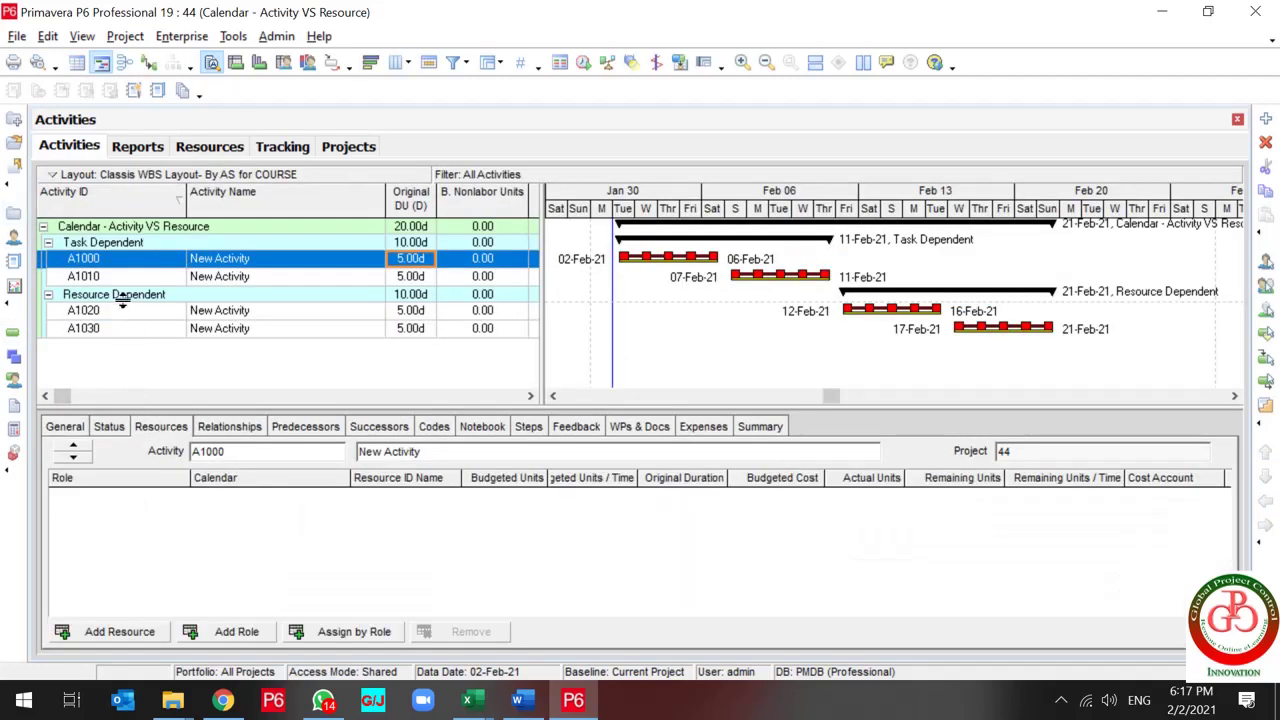
{"action": "left_click", "coordinate": [101, 630]}
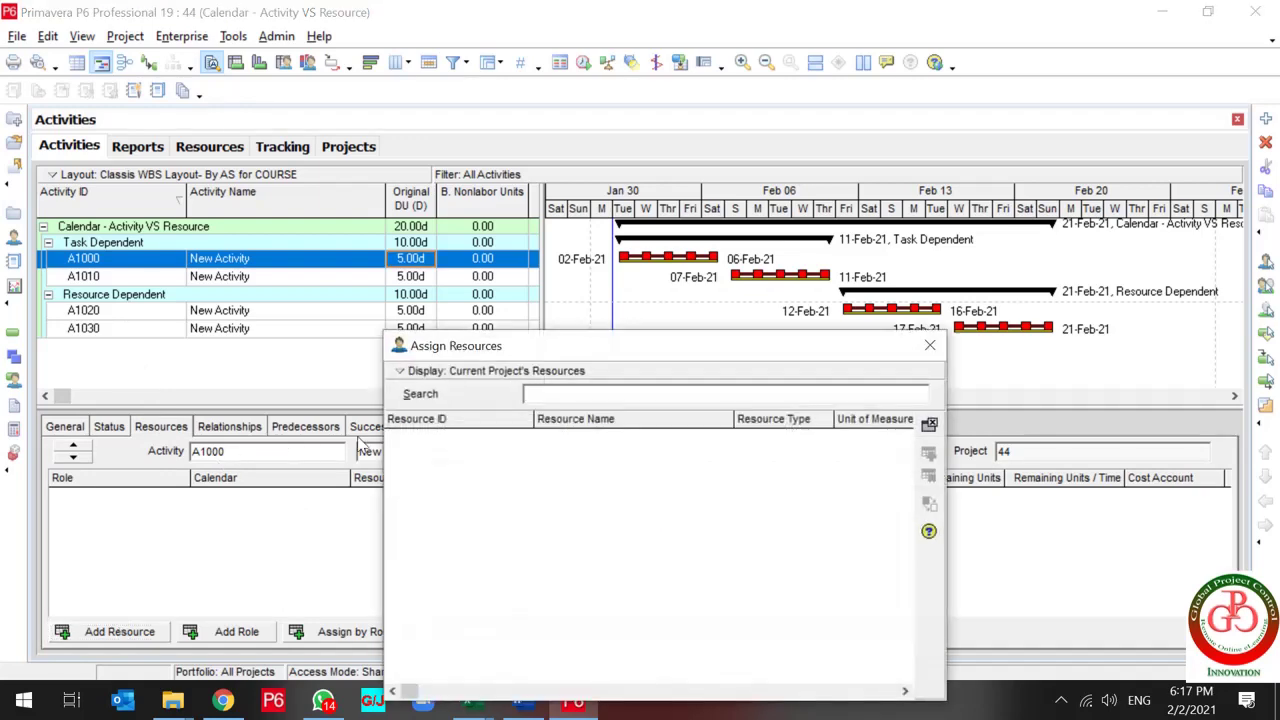
{"action": "left_click", "coordinate": [401, 371]}
{"action": "mouse_move", "coordinate": [500, 443]}
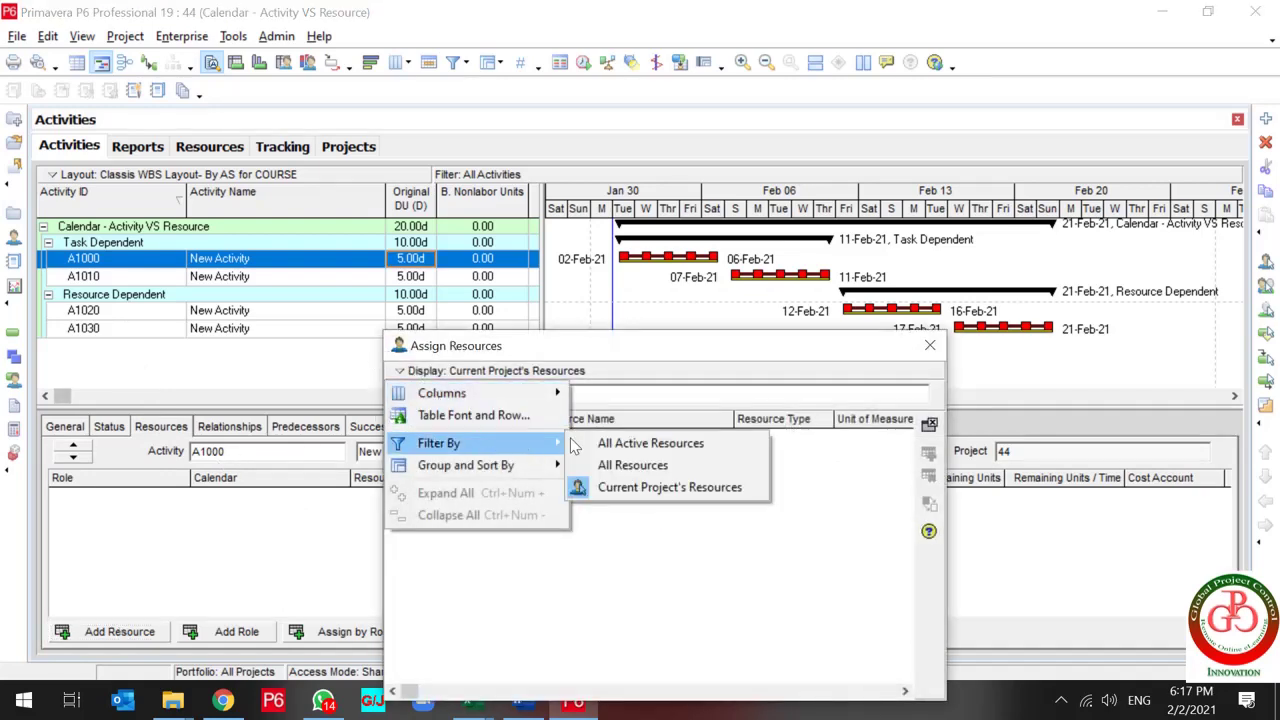
{"action": "left_click", "coordinate": [646, 470]}
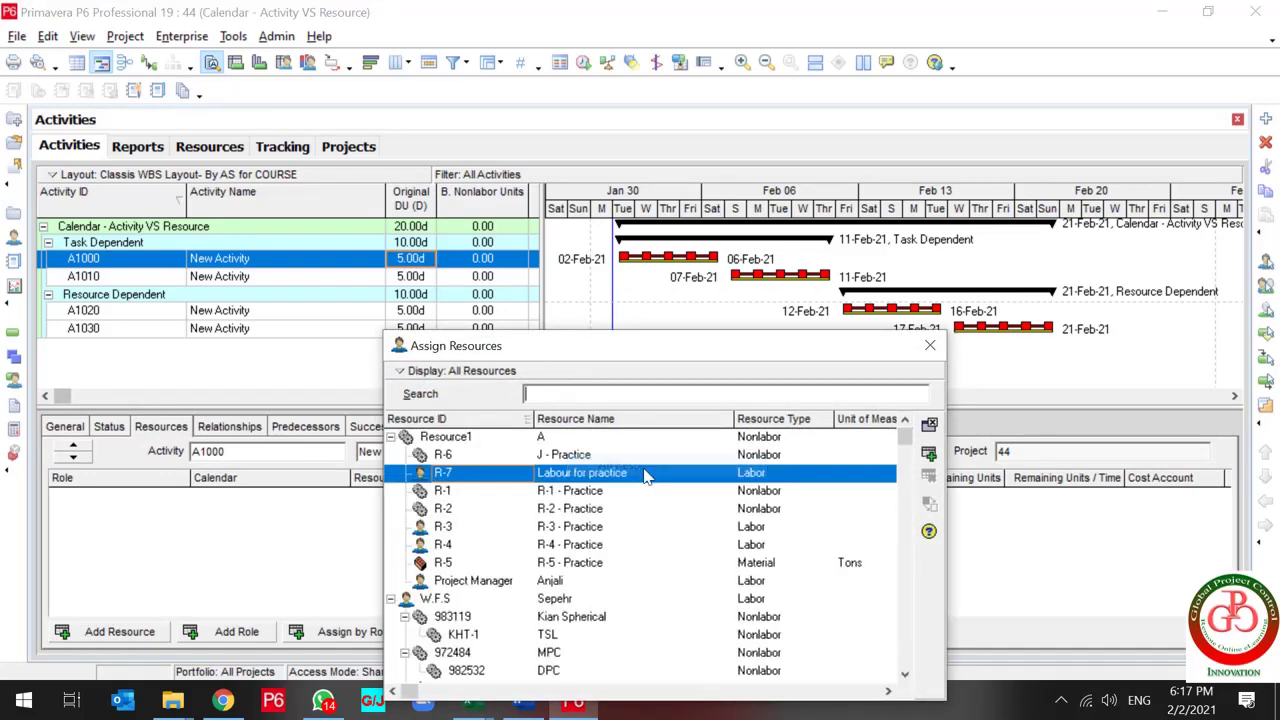
{"action": "left_click", "coordinate": [575, 476]}
Assign Labour for practice to activities A1000–A1030 and review A1030's assignment
{"action": "left_click", "coordinate": [141, 334], "text": "shift"}
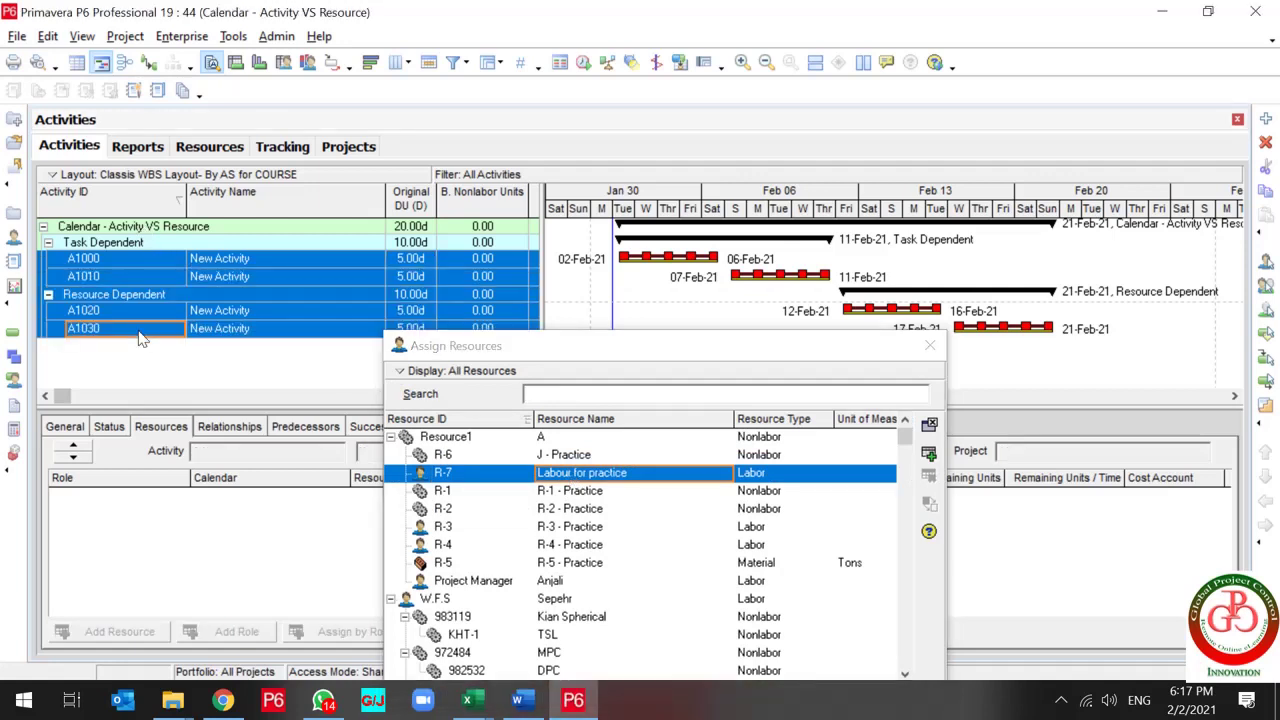
{"action": "left_click", "coordinate": [927, 458]}
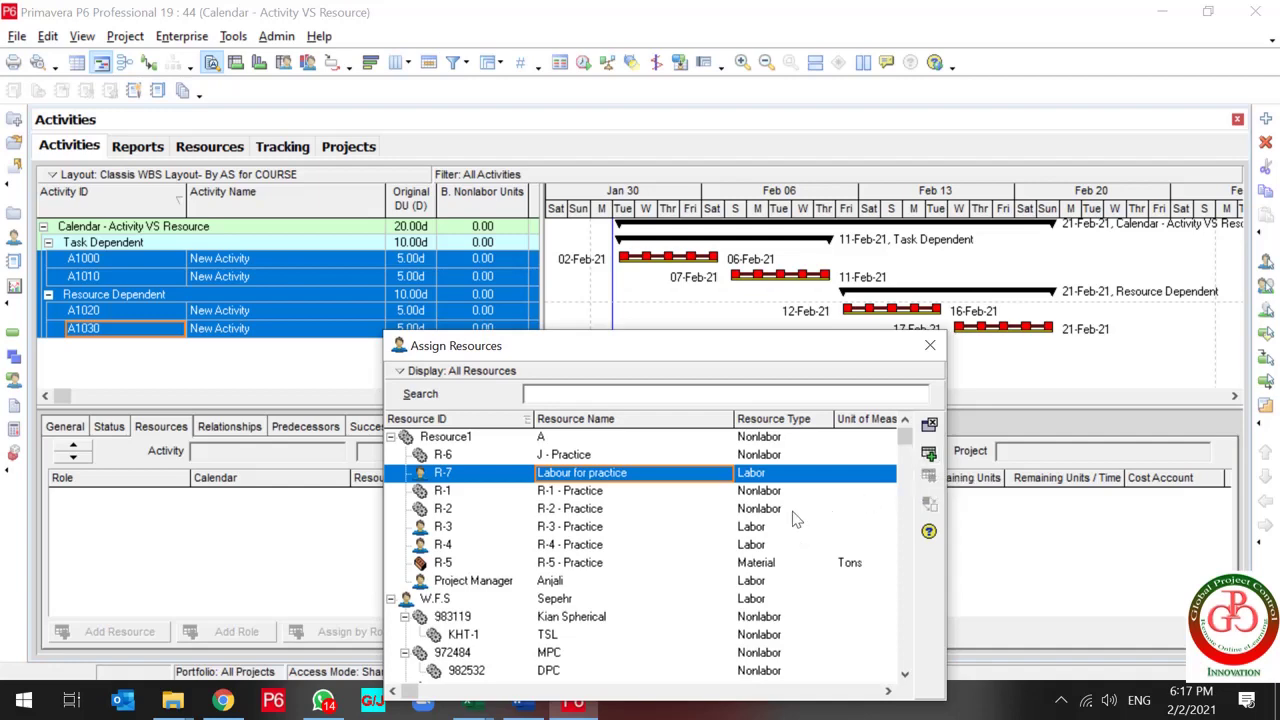
{"action": "left_click_drag", "start_coordinate": [754, 349], "coordinate": [932, 362]}
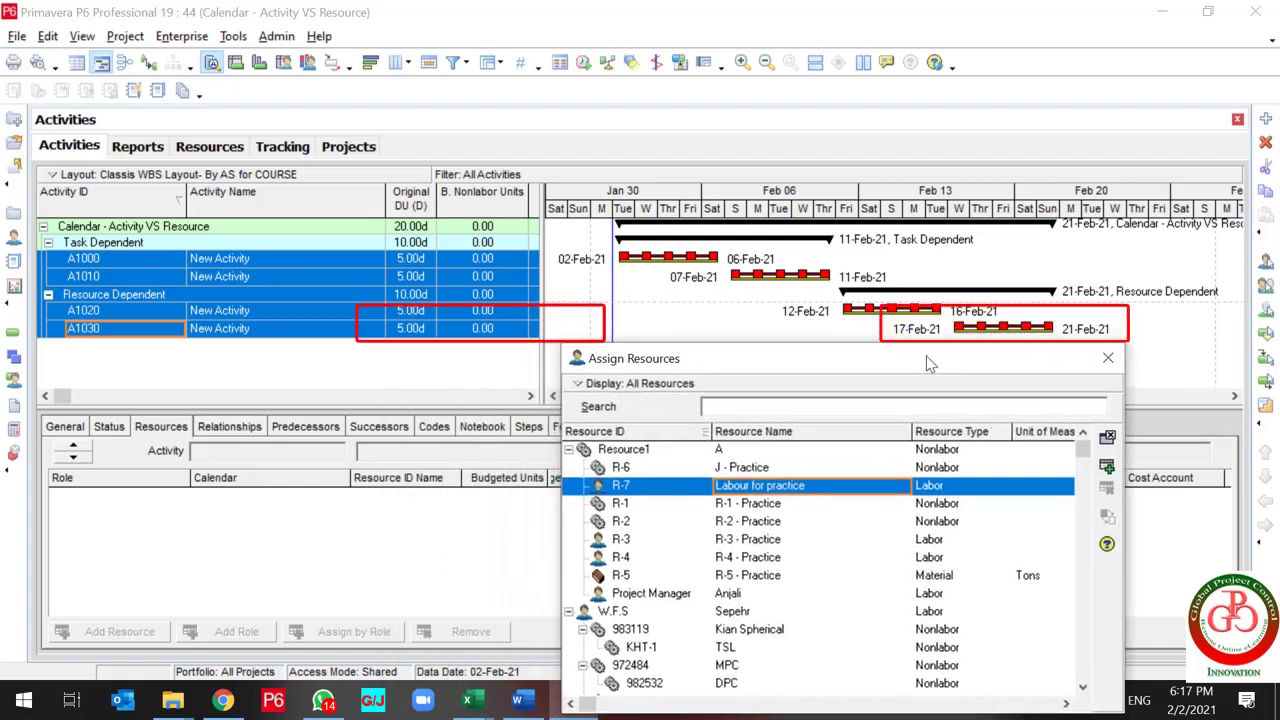
{"action": "left_click", "coordinate": [1109, 465]}
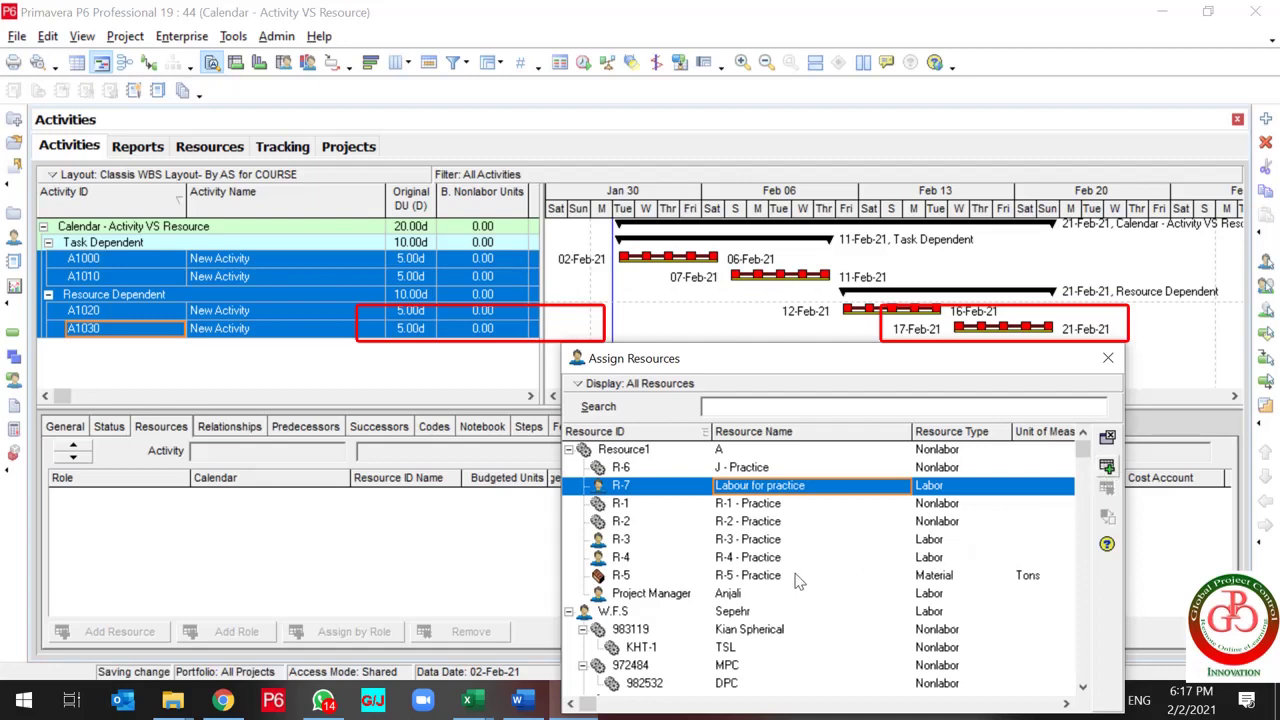
{"action": "left_click", "coordinate": [1107, 437]}
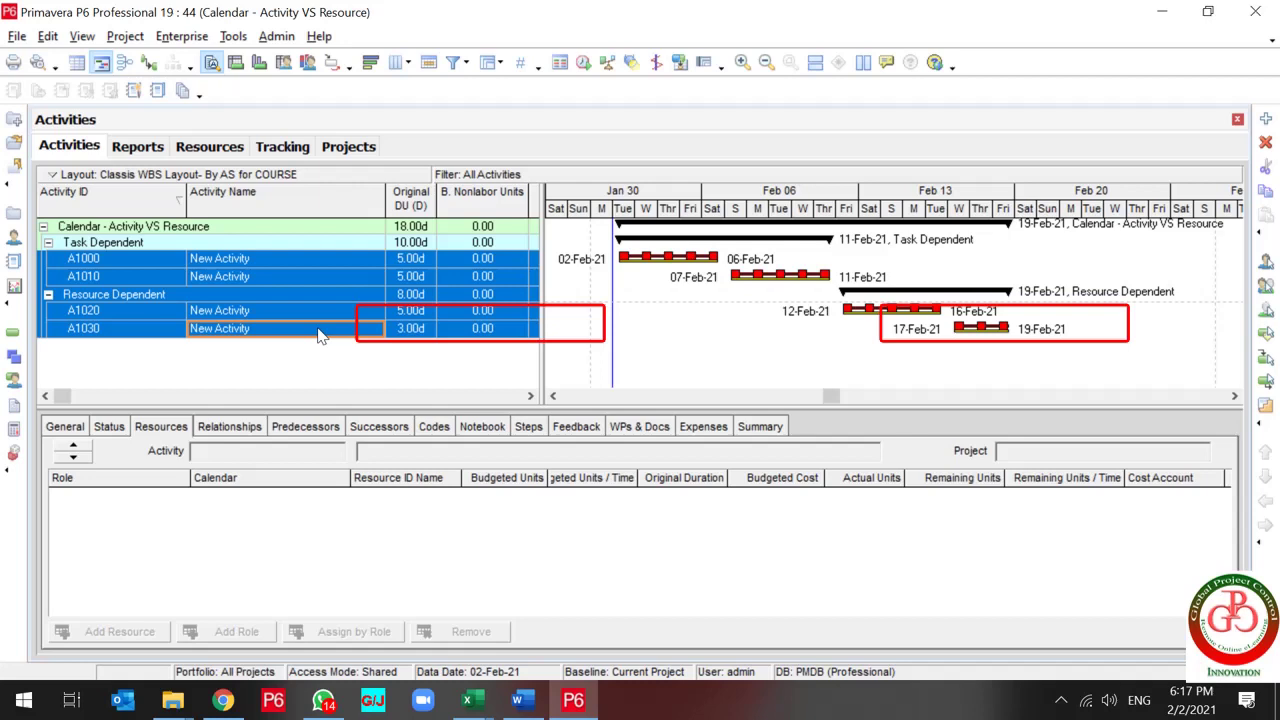
{"action": "left_click", "coordinate": [318, 330]}
{"action": "key", "text": "Up"}
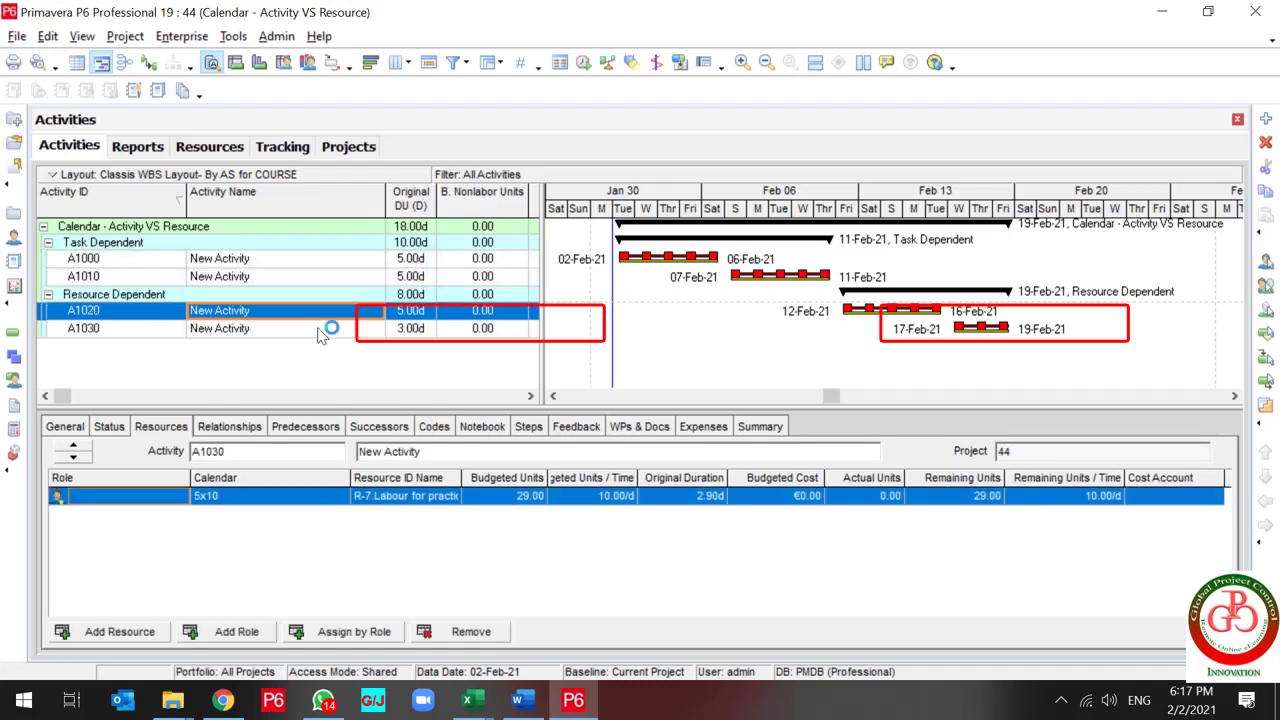
{"action": "key", "text": "Down"}
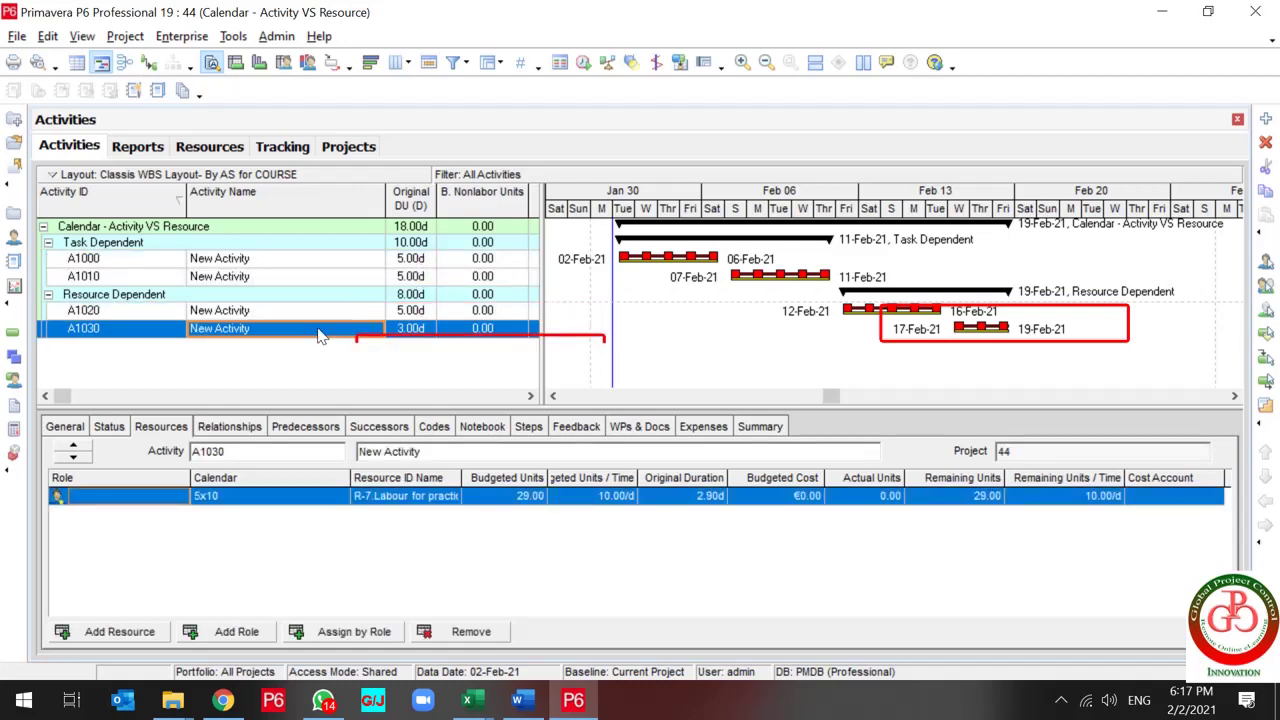
Check the resource units on activities A1030 up through A1000
{"action": "key", "text": "Right"}
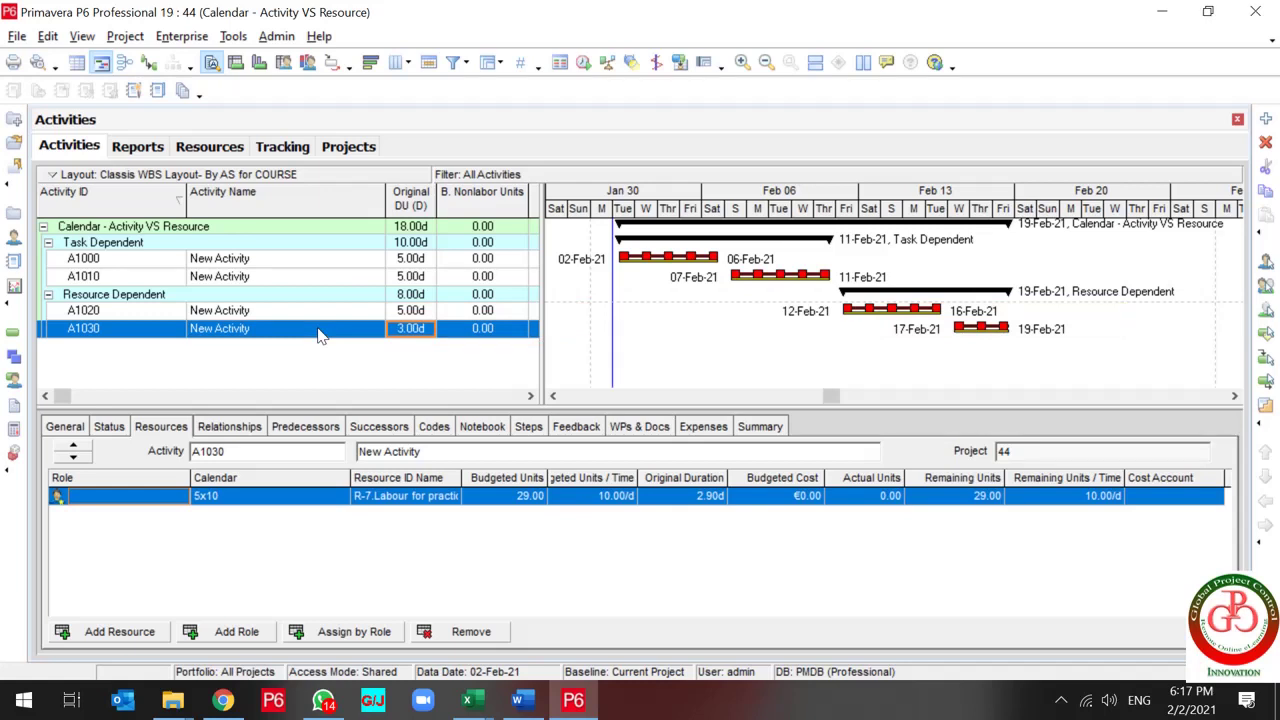
{"action": "key", "text": "Up"}
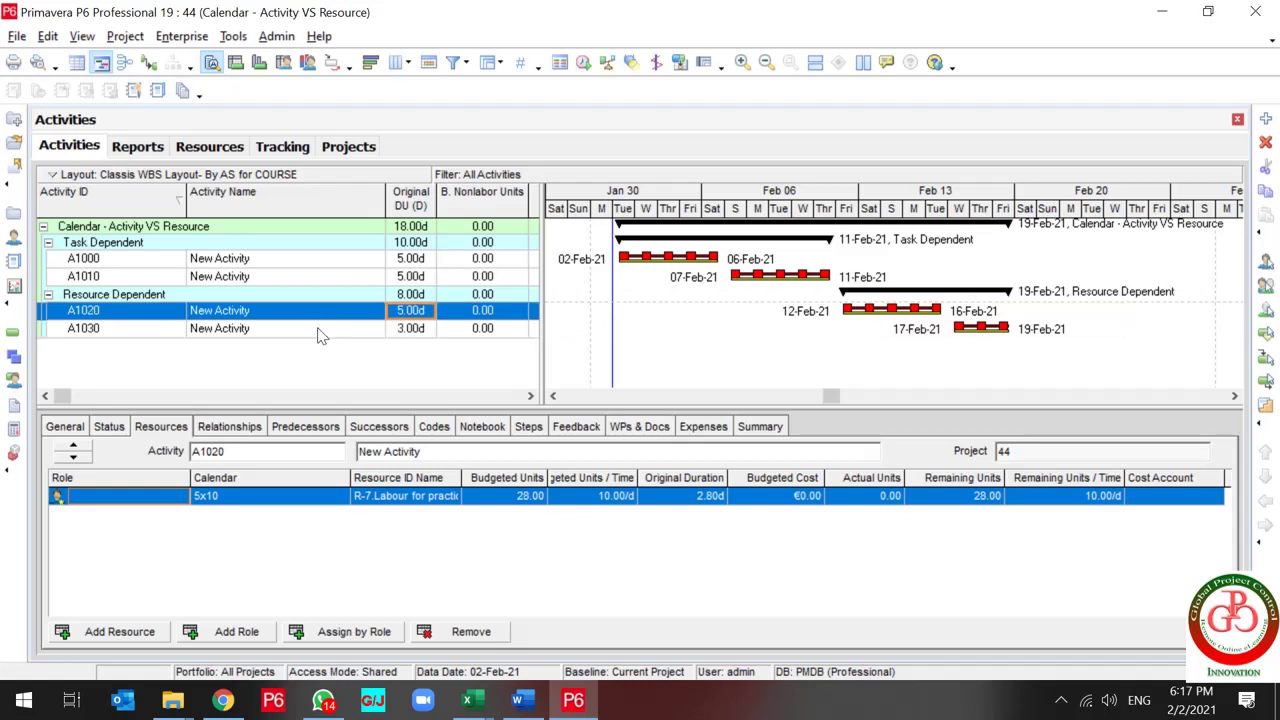
{"action": "key", "text": "Up"}
{"action": "key", "text": "Up"}
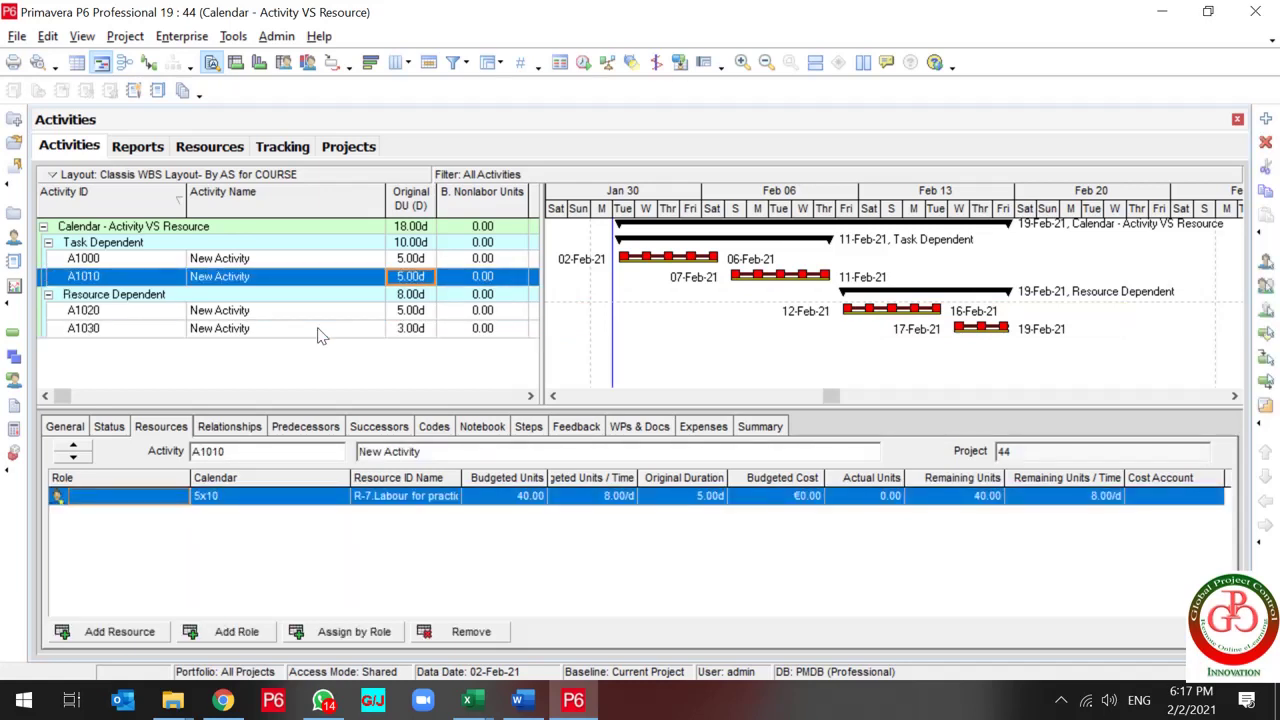
{"action": "key", "text": "Up"}
{"action": "key", "text": "Down"}
{"action": "key", "text": "Down"}
{"action": "key", "text": "Down"}
{"action": "key", "text": "Down"}
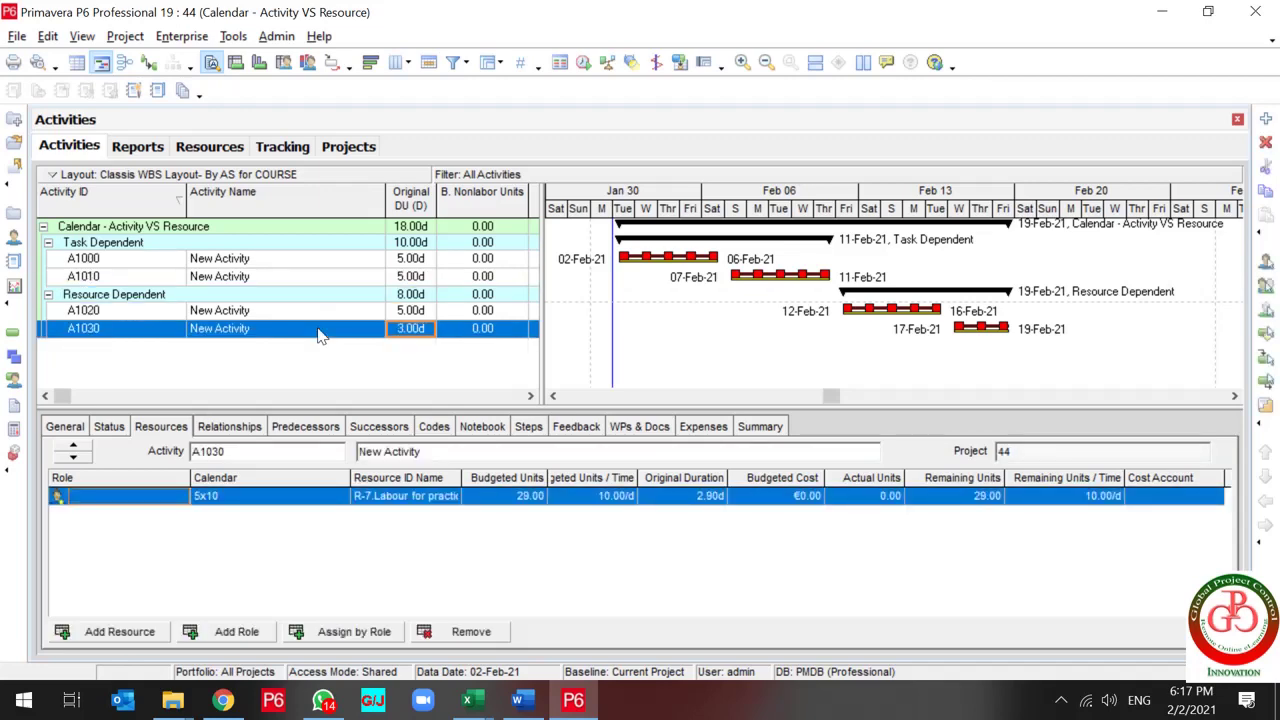
Schedule the project with F9 and set A1030's original duration to 3 days
{"action": "key", "text": "F9"}
{"action": "key", "text": "Return"}
{"action": "left_click", "coordinate": [425, 336]}
{"action": "type", "text": "3"}
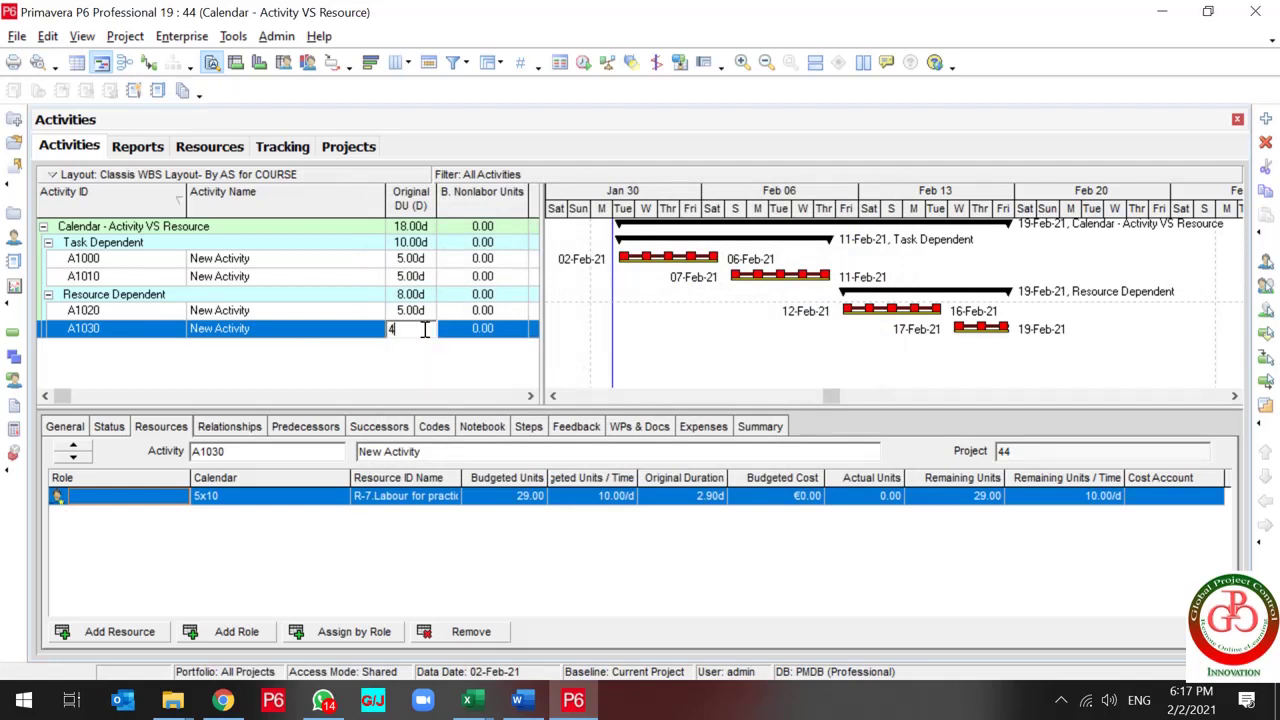
{"action": "key", "text": "Return"}
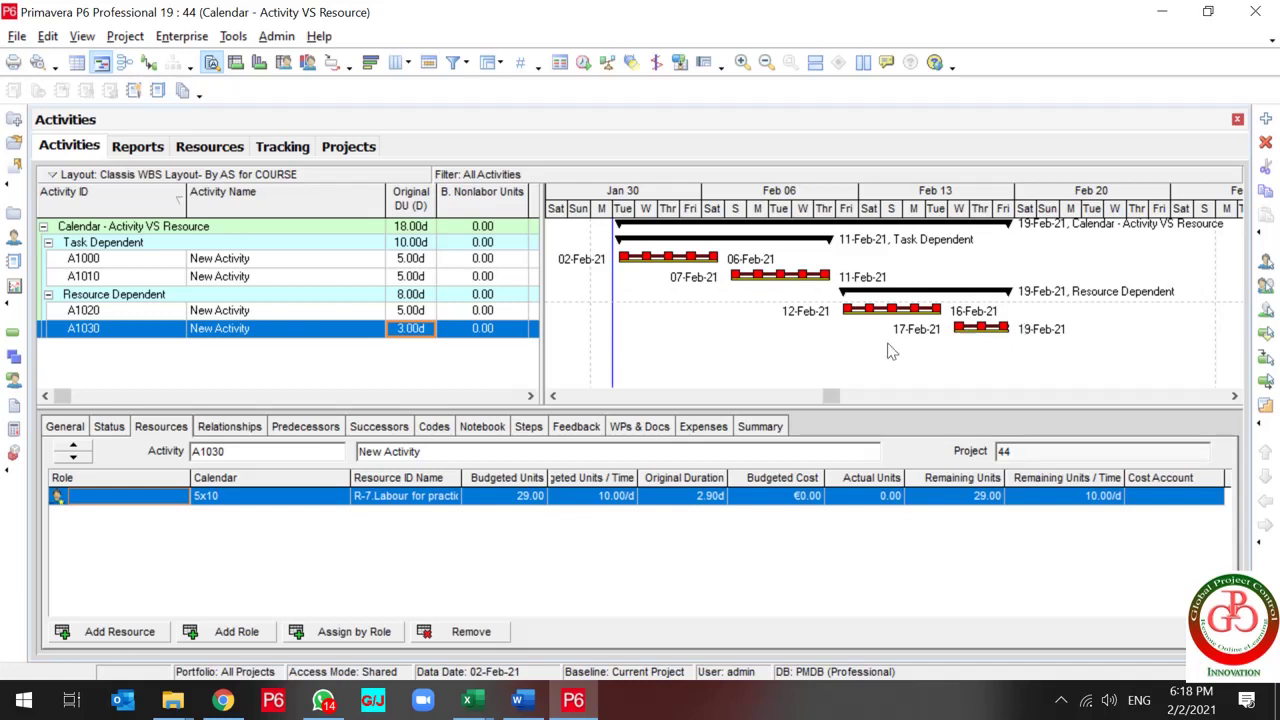
{"action": "left_click", "coordinate": [142, 298]}
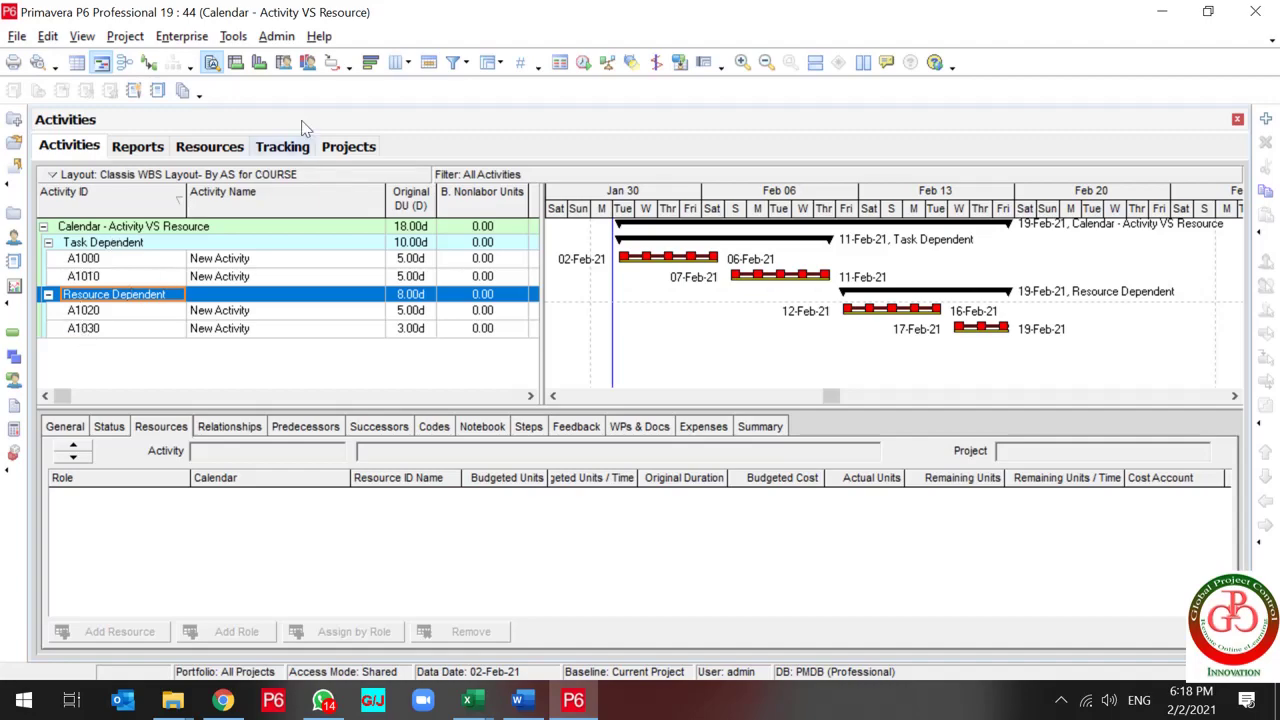
Show Labour for practice's usage profile and inspect Saturday Feb 06's 8.00 overallocated units
{"action": "left_click", "coordinate": [308, 64]}
{"action": "key", "text": "Down"}
{"action": "key", "text": "Down"}
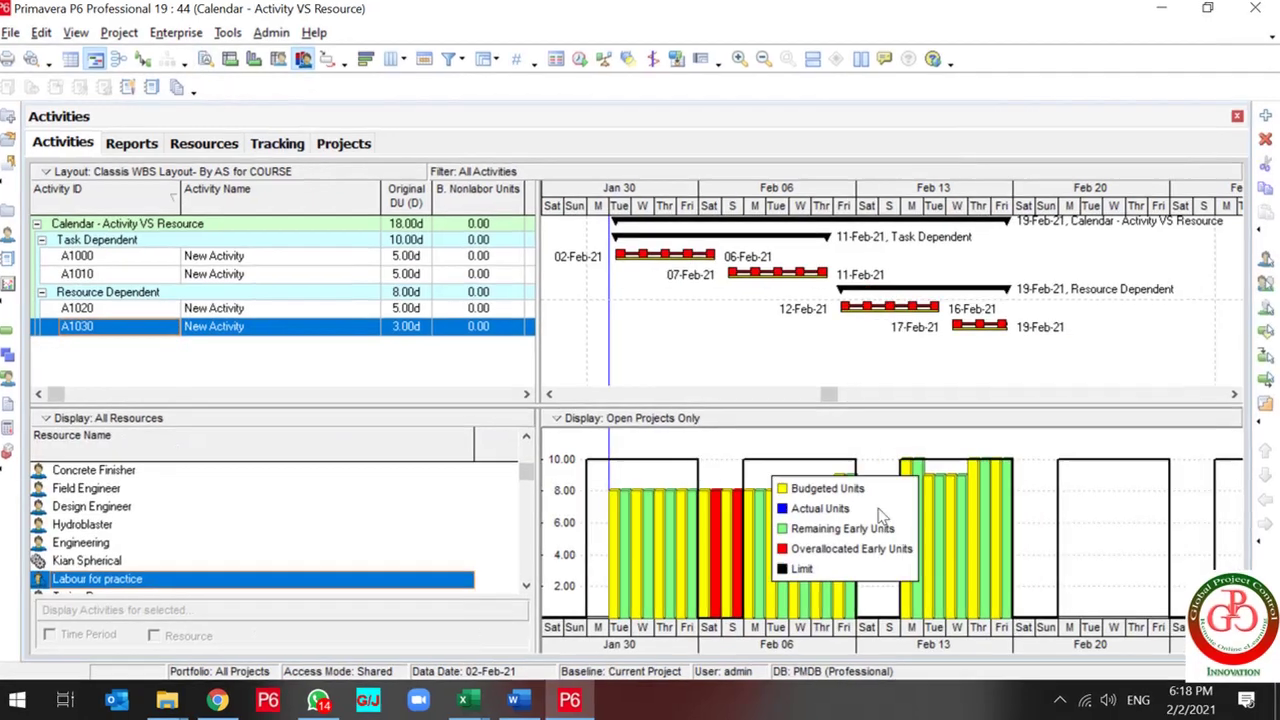
{"action": "left_click_drag", "start_coordinate": [880, 515], "coordinate": [1142, 509]}
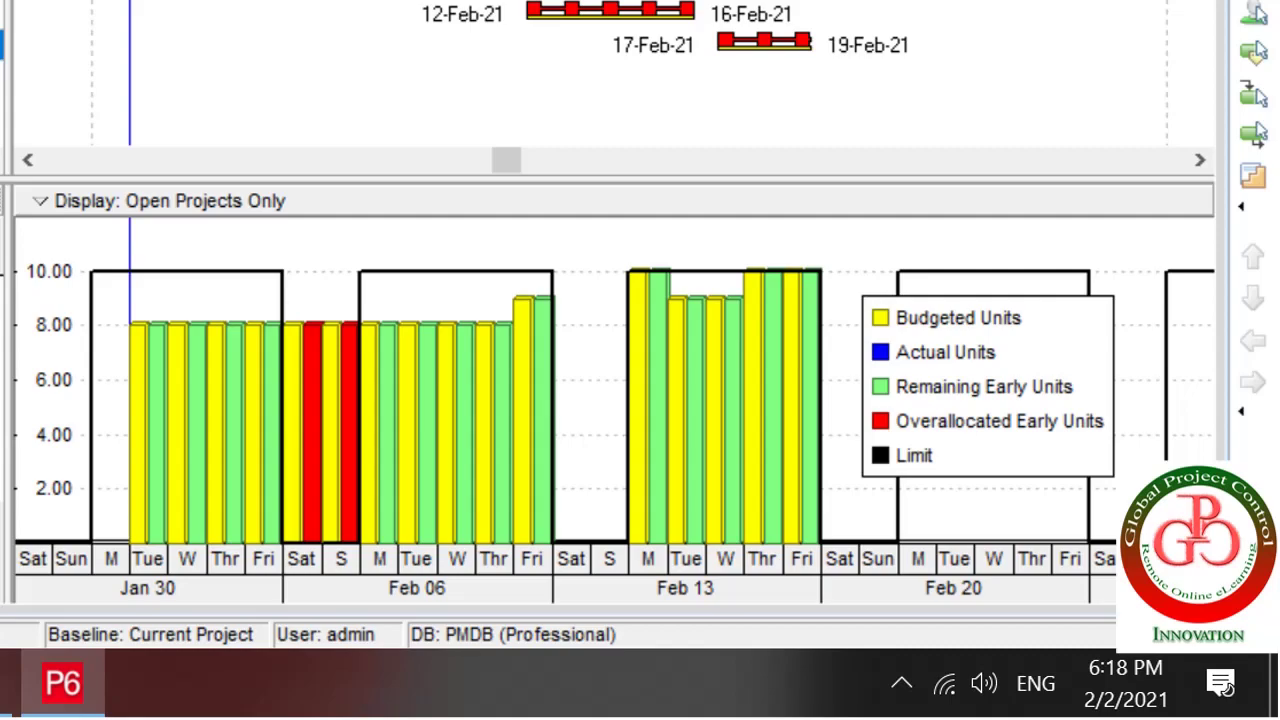
{"action": "left_click", "coordinate": [307, 412]}
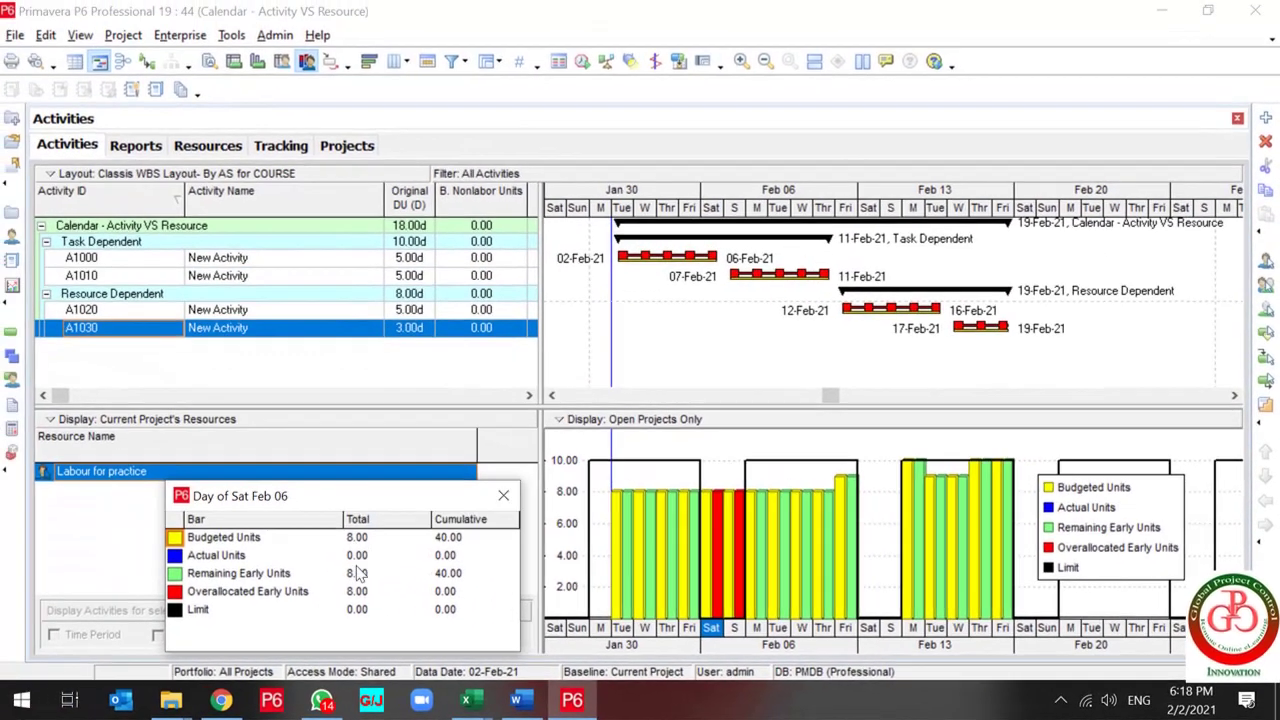
{"action": "left_click", "coordinate": [358, 592]}
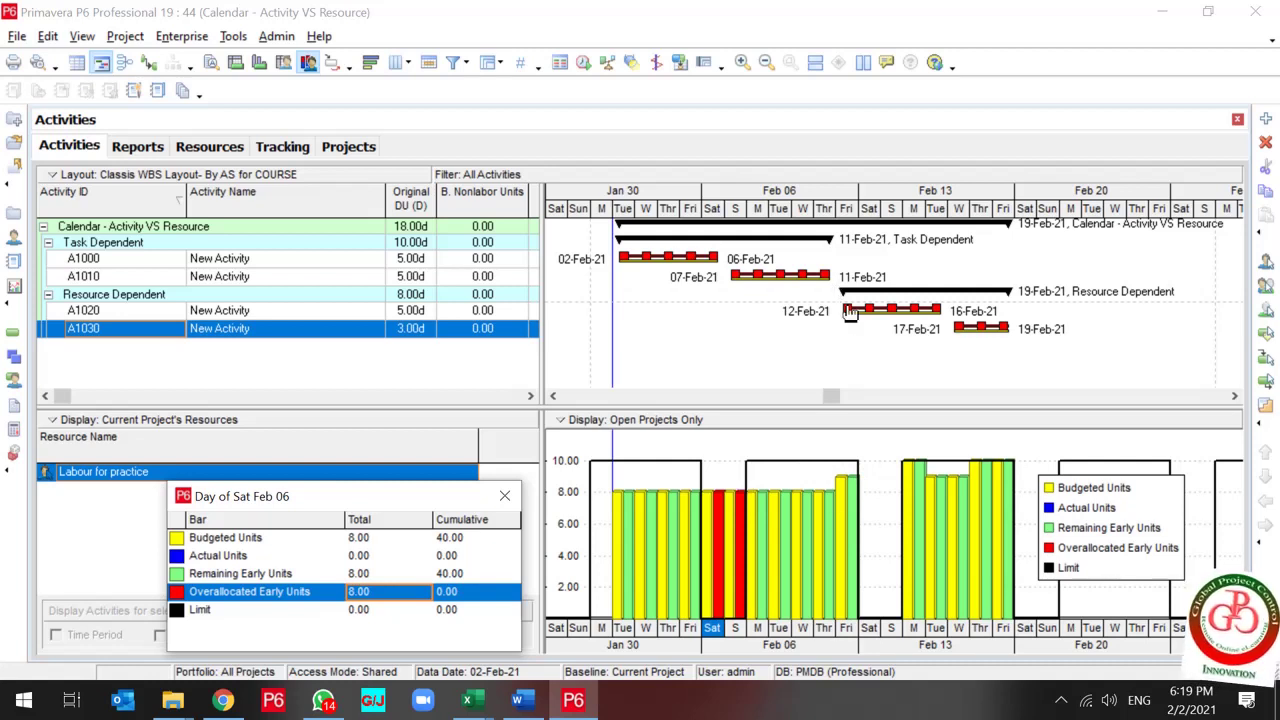
Widen the timescale's day columns and open Friday Feb 12's daily values
{"action": "left_click", "coordinate": [866, 217]}
{"action": "left_click_drag", "start_coordinate": [866, 217], "coordinate": [908, 217]}
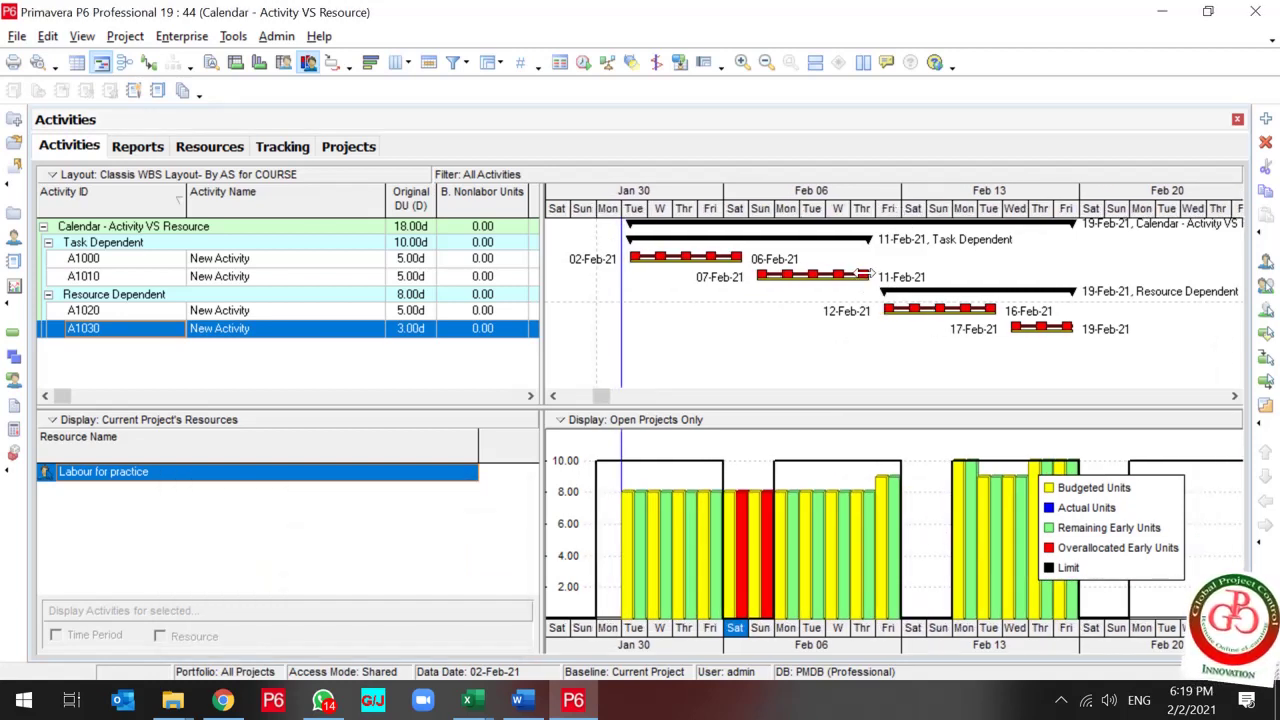
{"action": "left_click", "coordinate": [865, 280]}
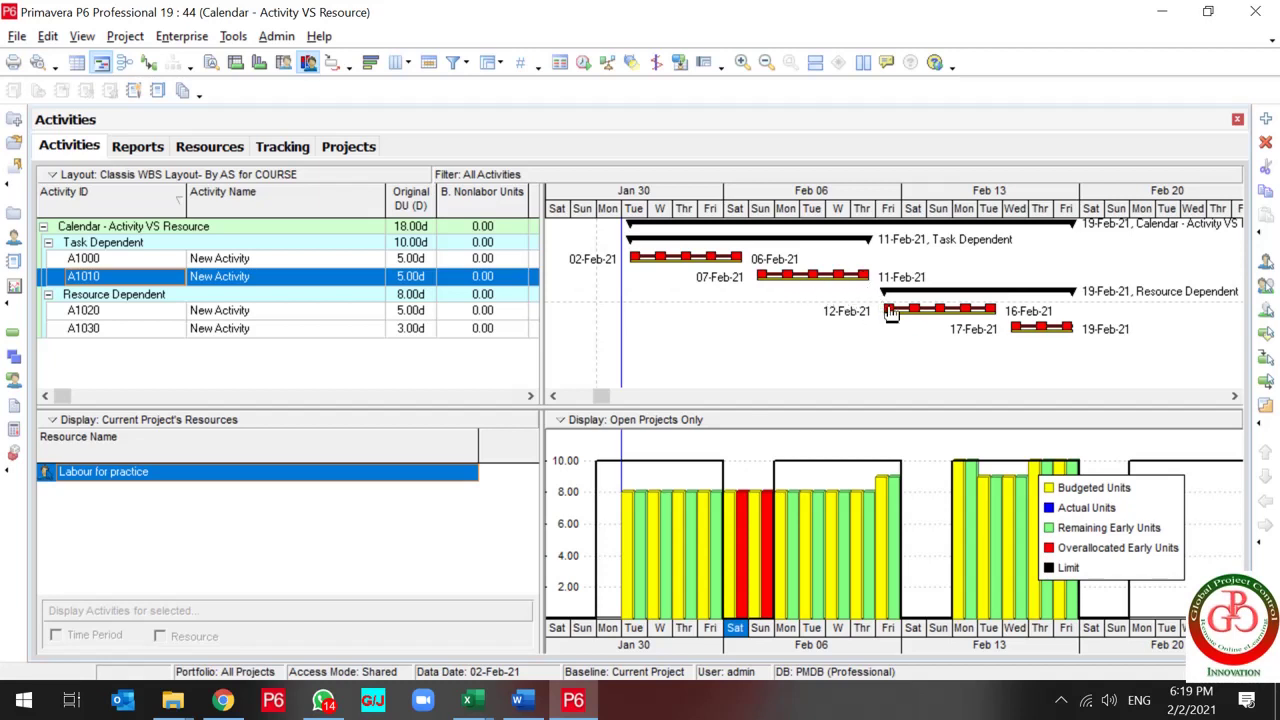
{"action": "left_click", "coordinate": [892, 312]}
{"action": "double_click", "coordinate": [888, 560]}
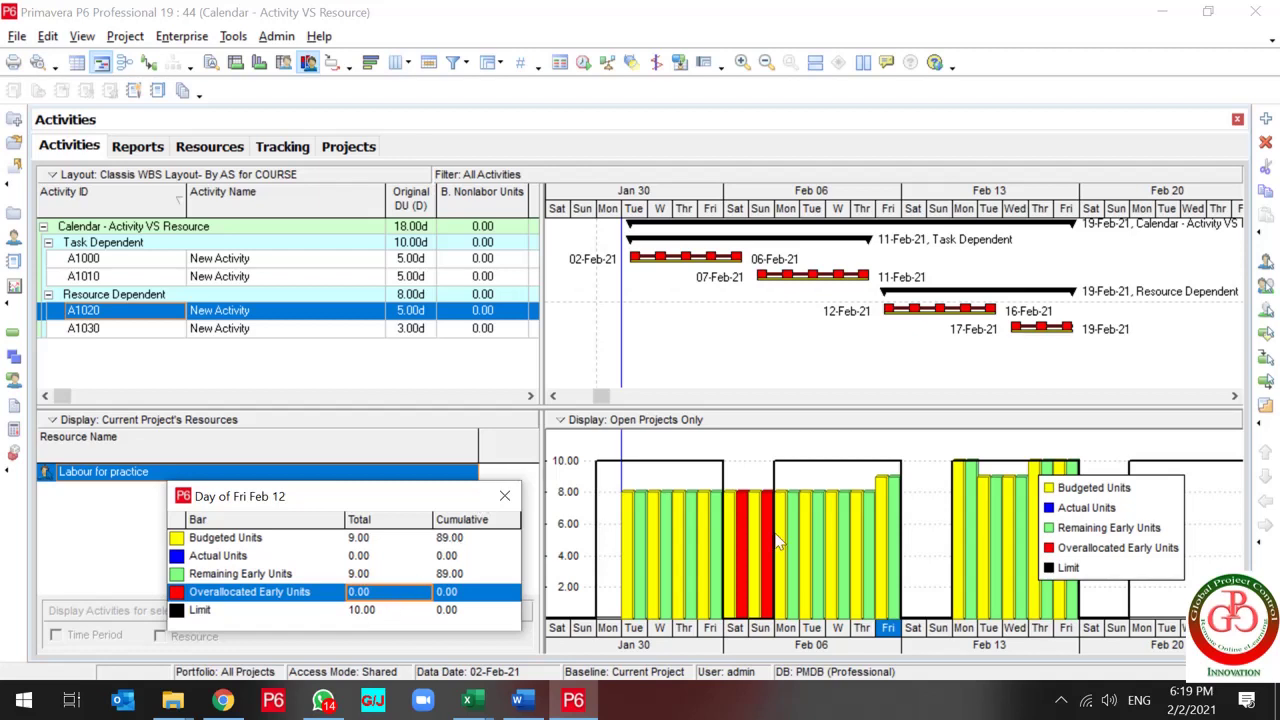
Compare daily values for Thu Feb 11, Fri Feb 12 and Mon Feb 15's 10.00 budgeted units
{"action": "left_click", "coordinate": [868, 510]}
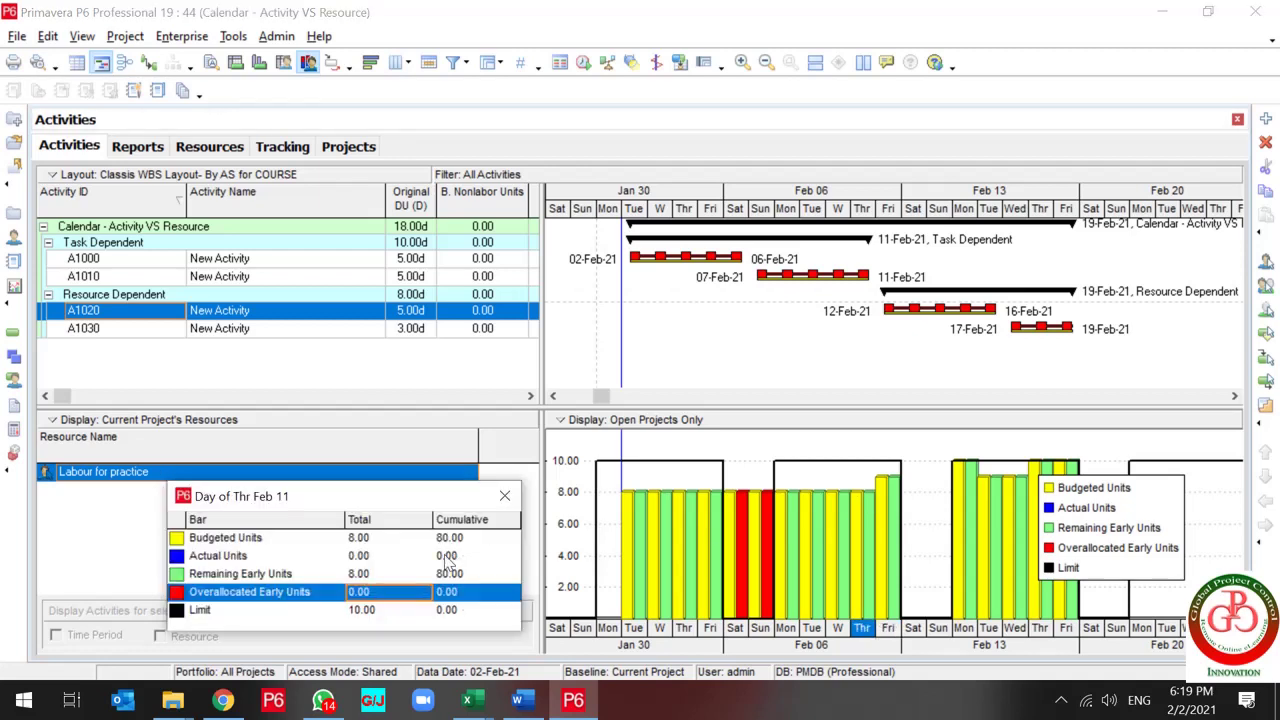
{"action": "left_click", "coordinate": [881, 501]}
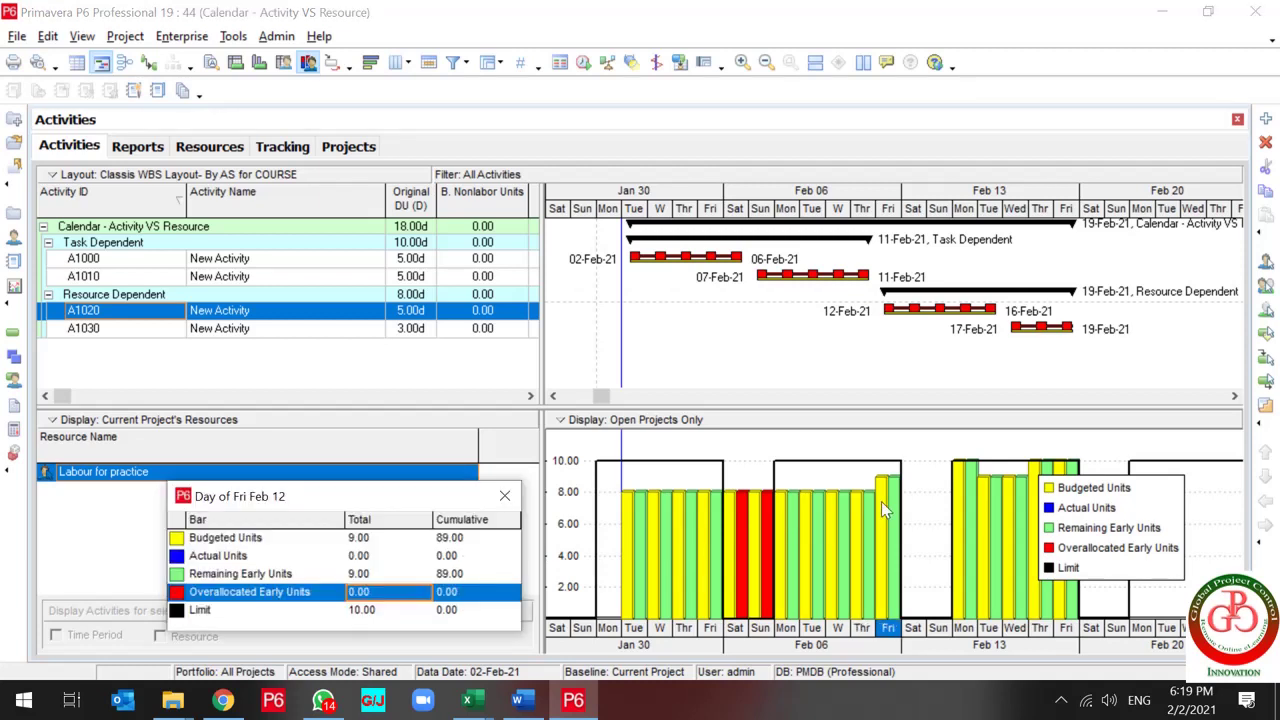
{"action": "left_click", "coordinate": [967, 486]}
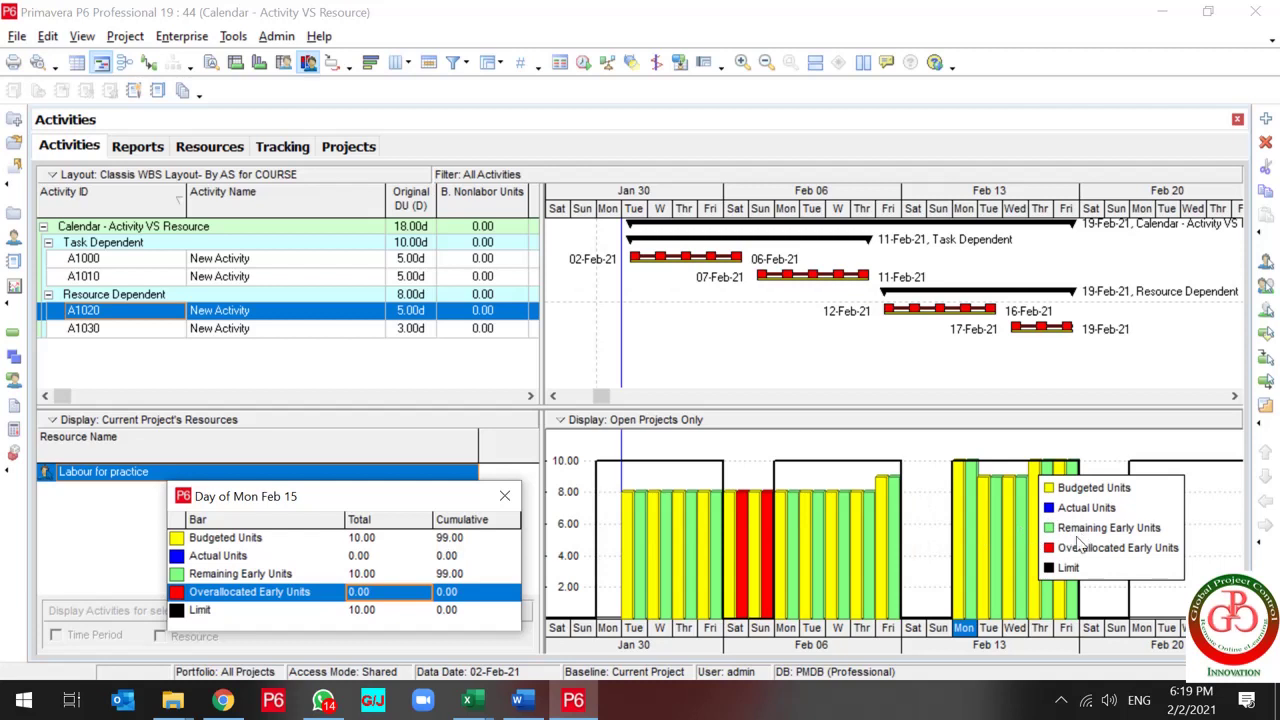
{"action": "left_click", "coordinate": [378, 540]}
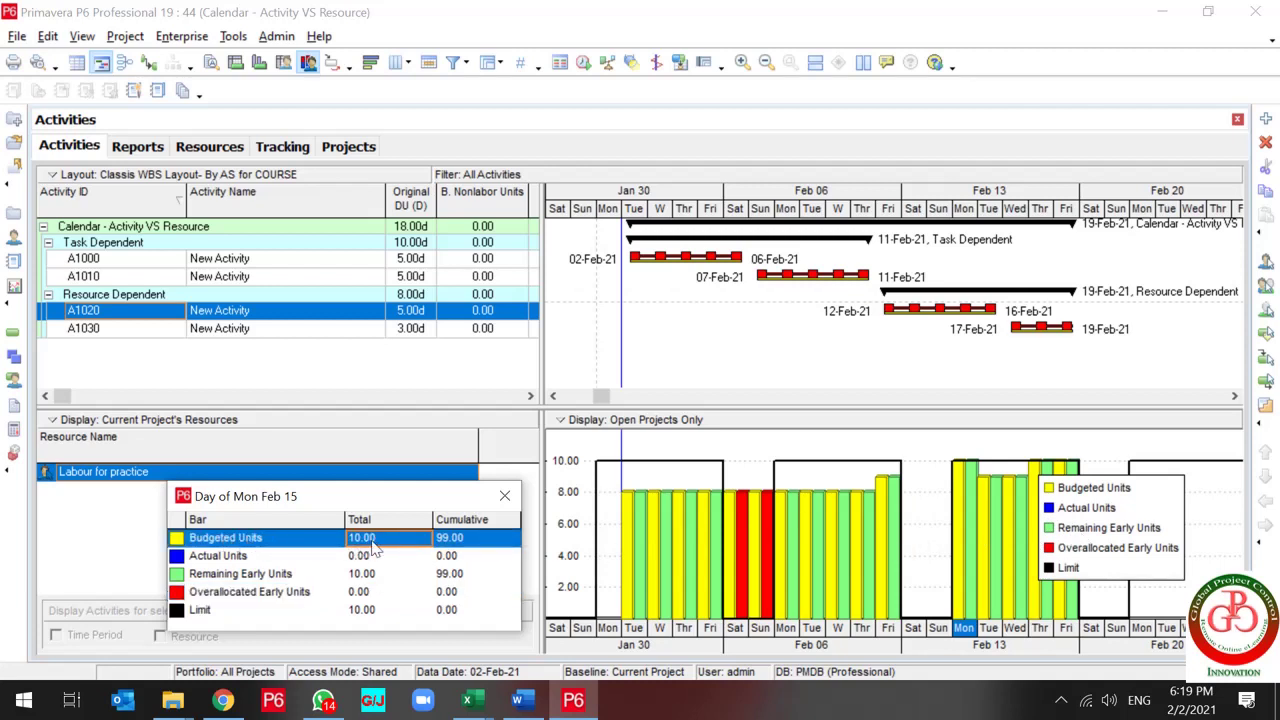
{"action": "left_click", "coordinate": [376, 578]}
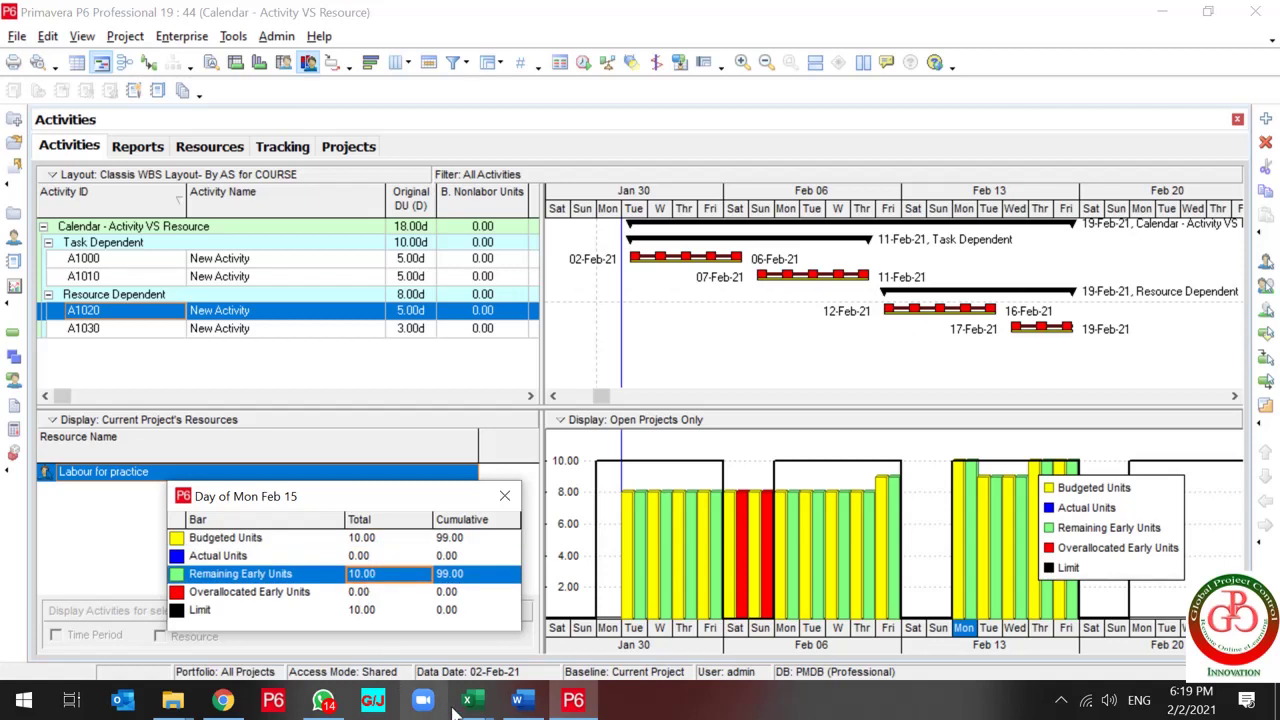
Bring up Excel's Book1 and highlight the 8 task hours against Resource A's 10 weekday hours
{"action": "mouse_move", "coordinate": [473, 706]}
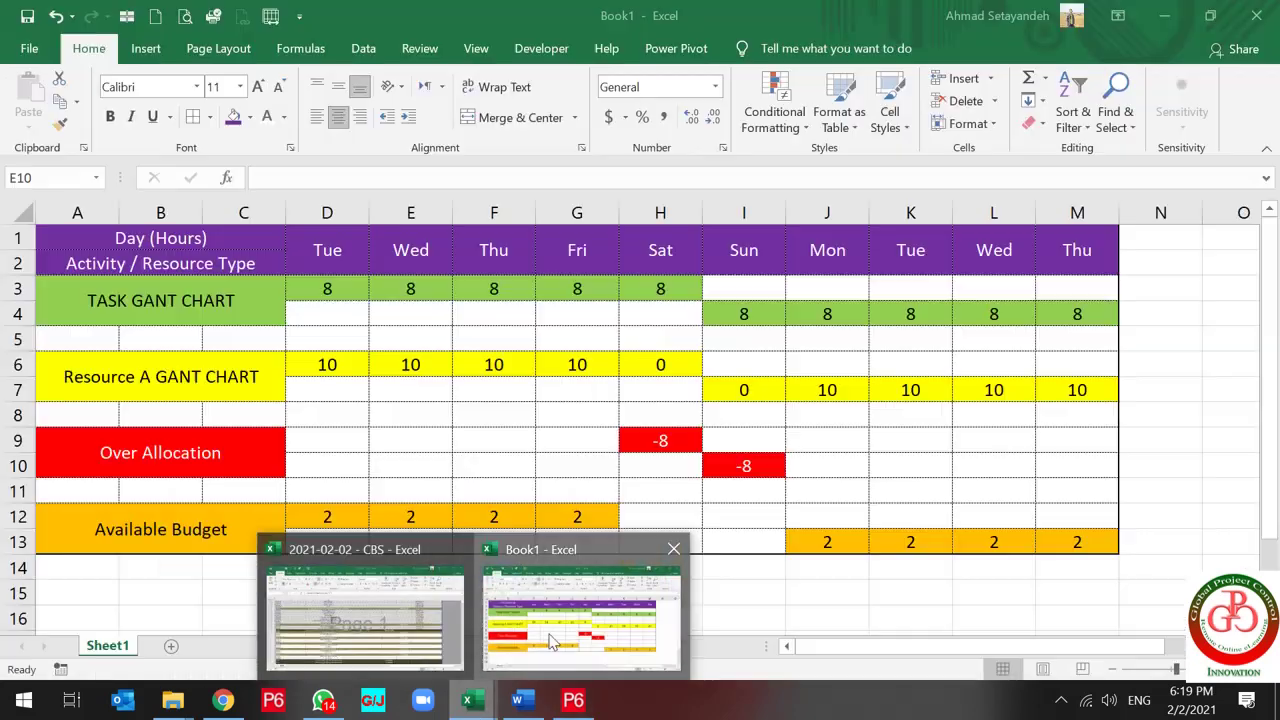
{"action": "left_click", "coordinate": [578, 612]}
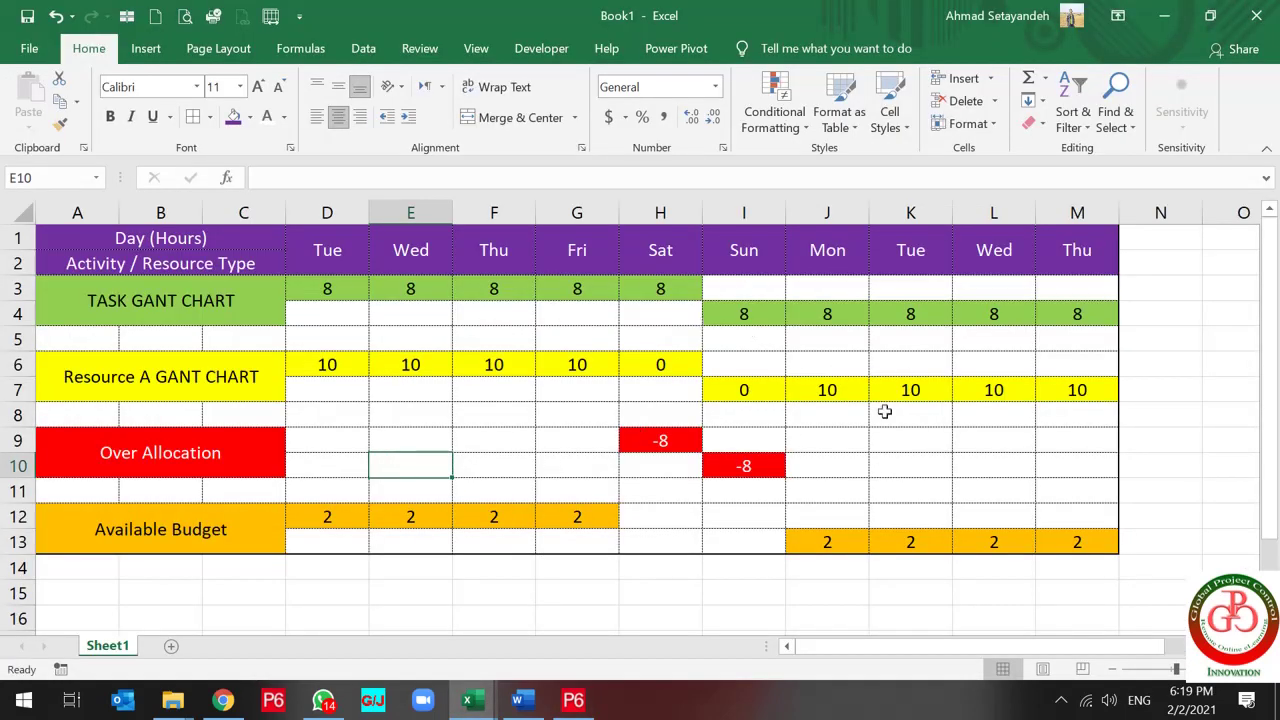
{"action": "left_click", "coordinate": [159, 308]}
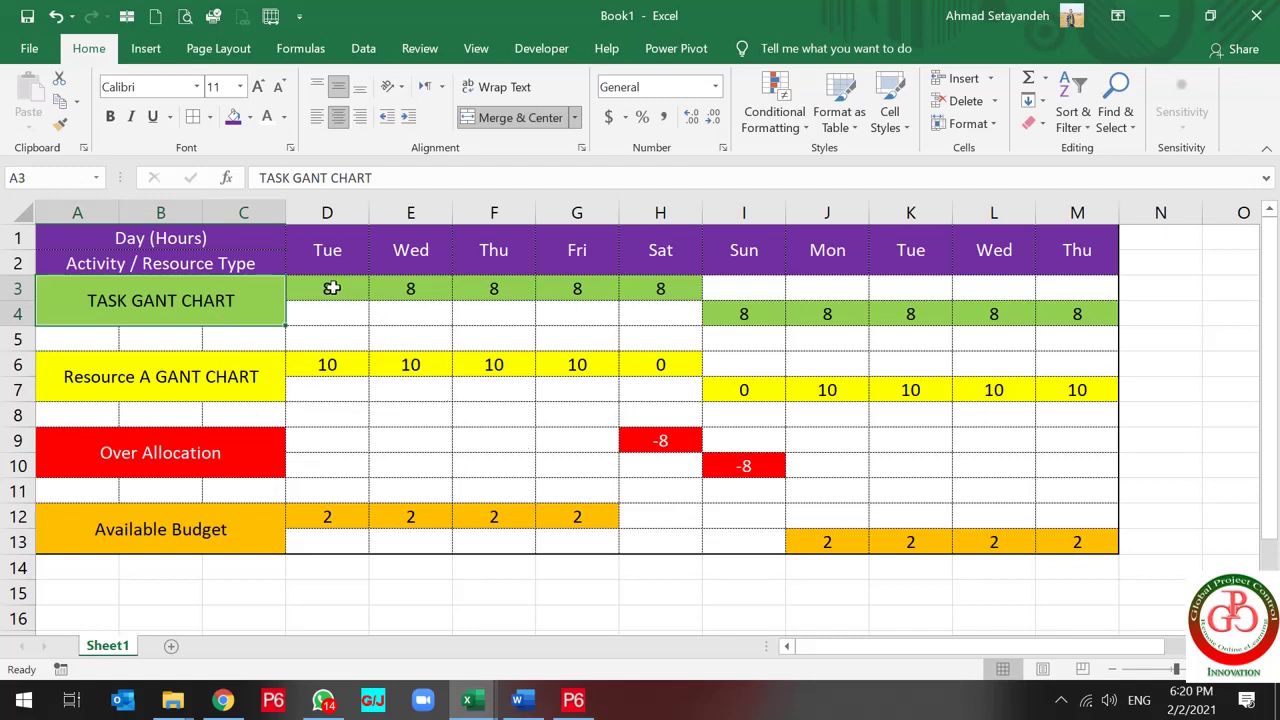
{"action": "left_click_drag", "start_coordinate": [333, 288], "coordinate": [655, 287]}
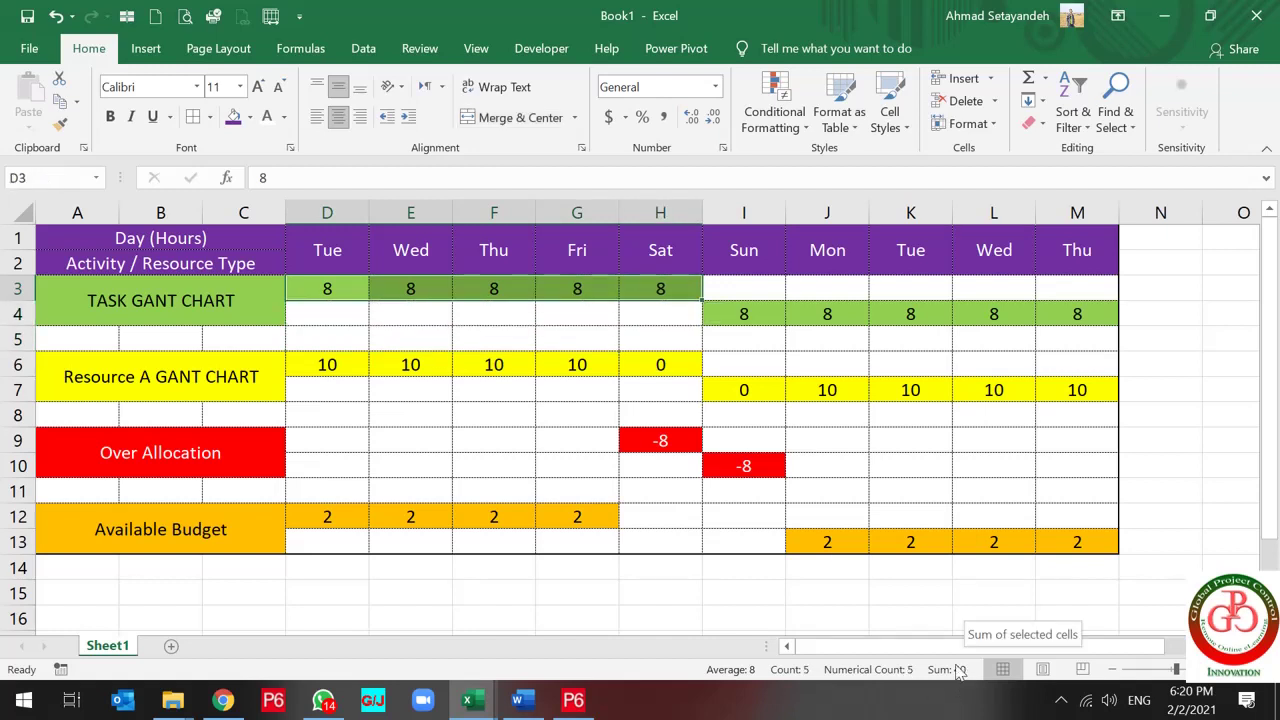
{"action": "left_click_drag", "start_coordinate": [331, 366], "coordinate": [580, 368]}
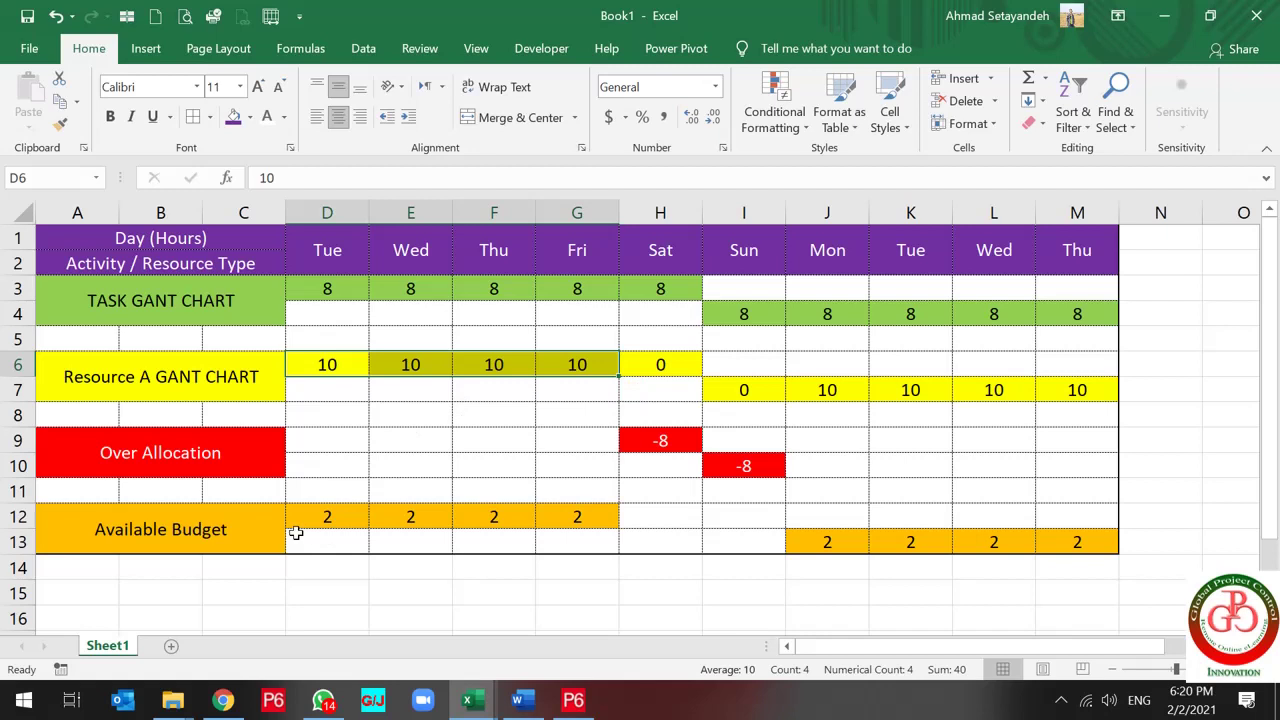
{"action": "left_click", "coordinate": [212, 527]}
{"action": "left_click", "coordinate": [317, 516]}
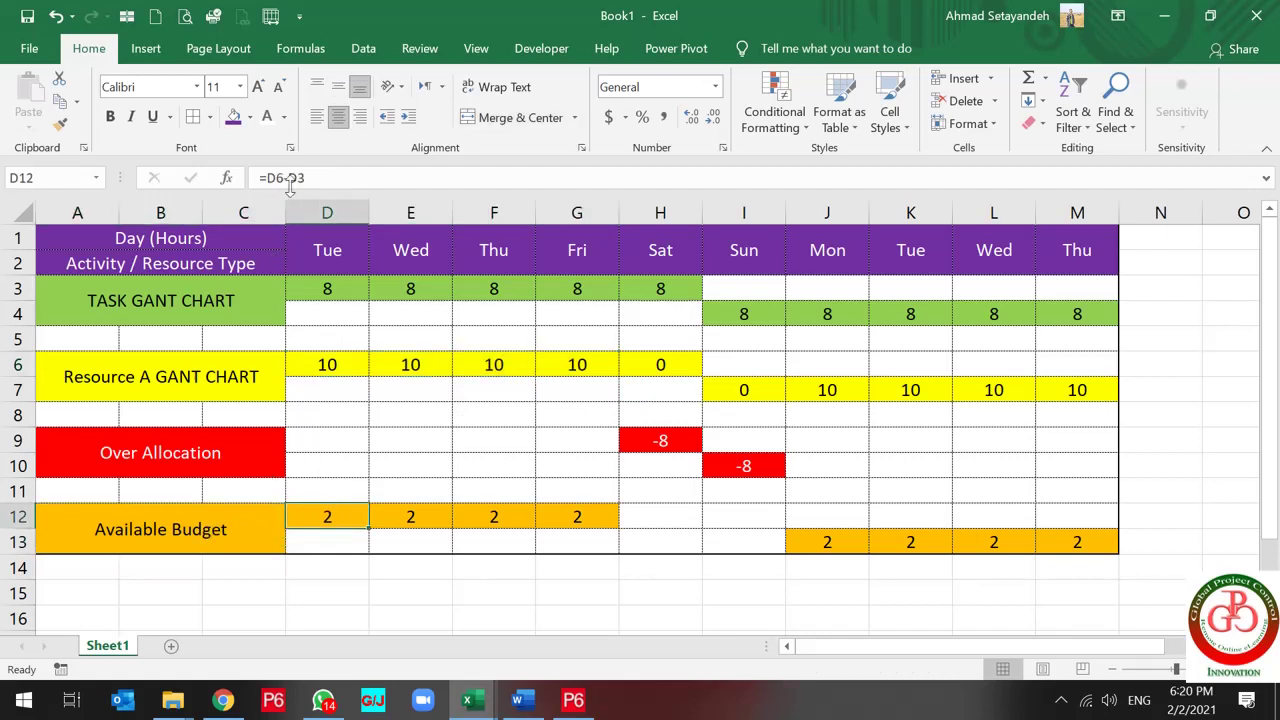
{"action": "left_click", "coordinate": [324, 178]}
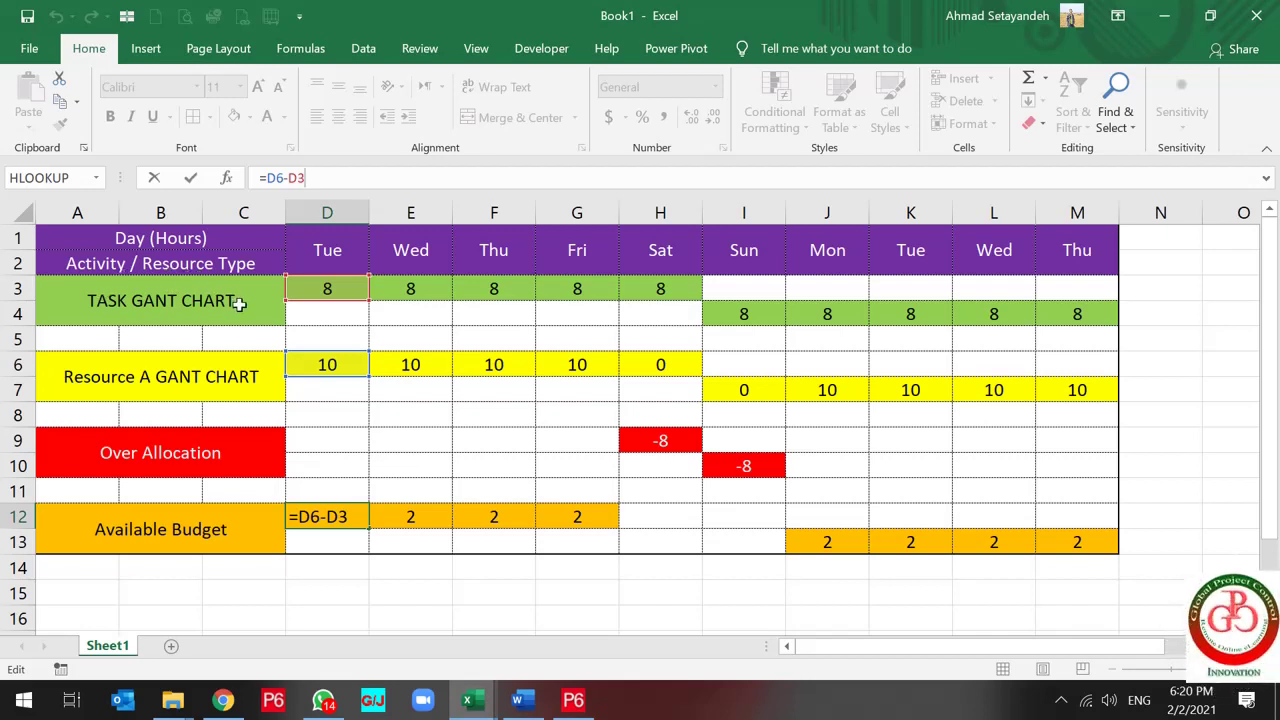
{"action": "key", "text": "ctrl+Return"}
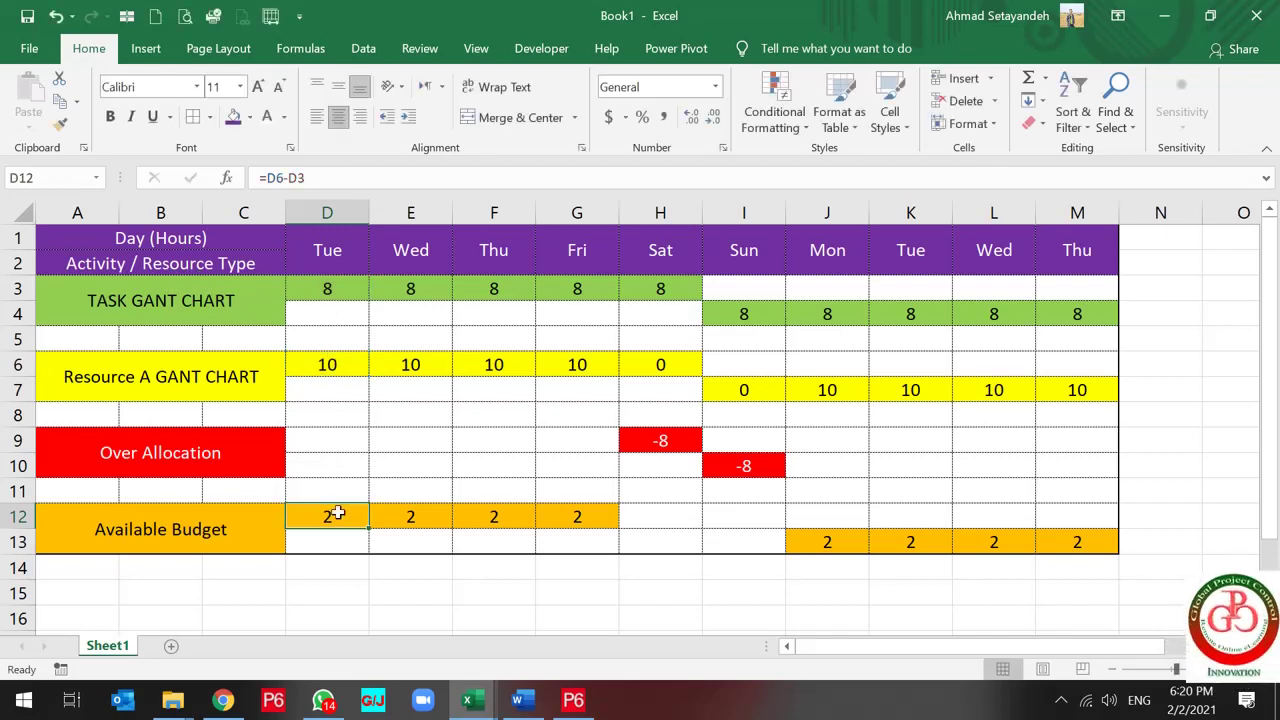
{"action": "left_click", "coordinate": [331, 290]}
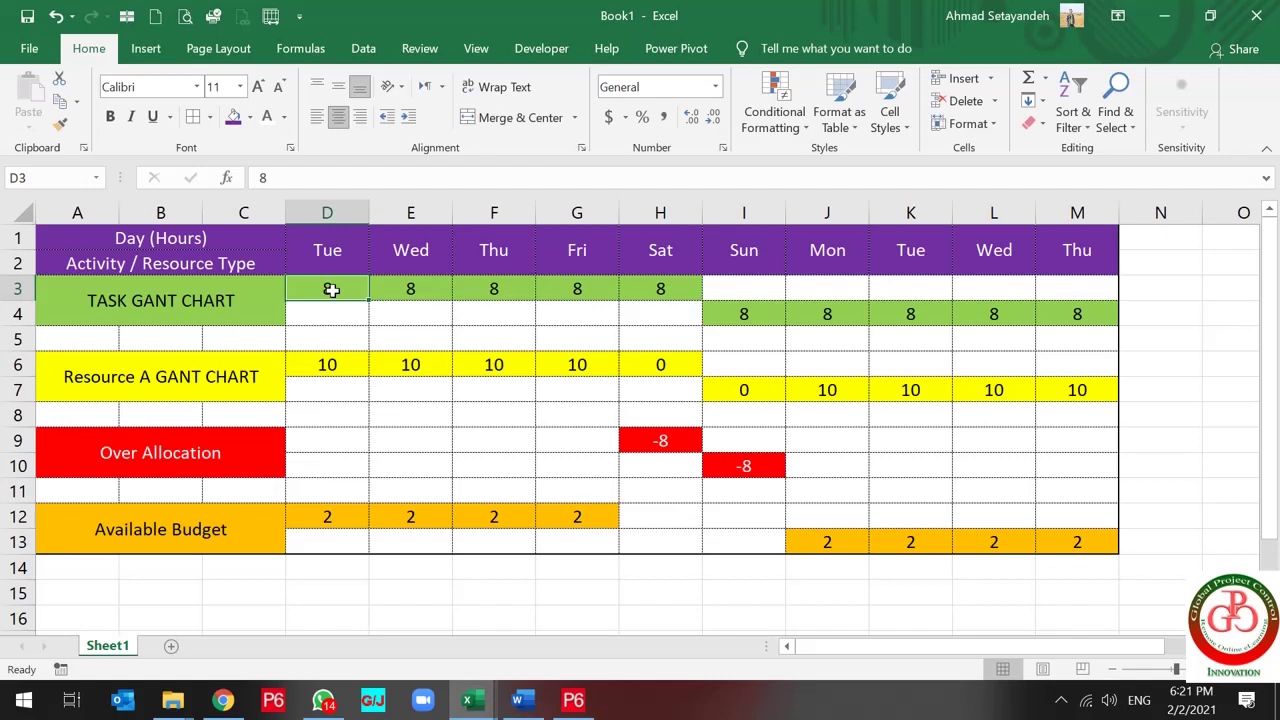
{"action": "left_click_drag", "start_coordinate": [331, 290], "coordinate": [323, 396]}
{"action": "left_click", "coordinate": [330, 523]}
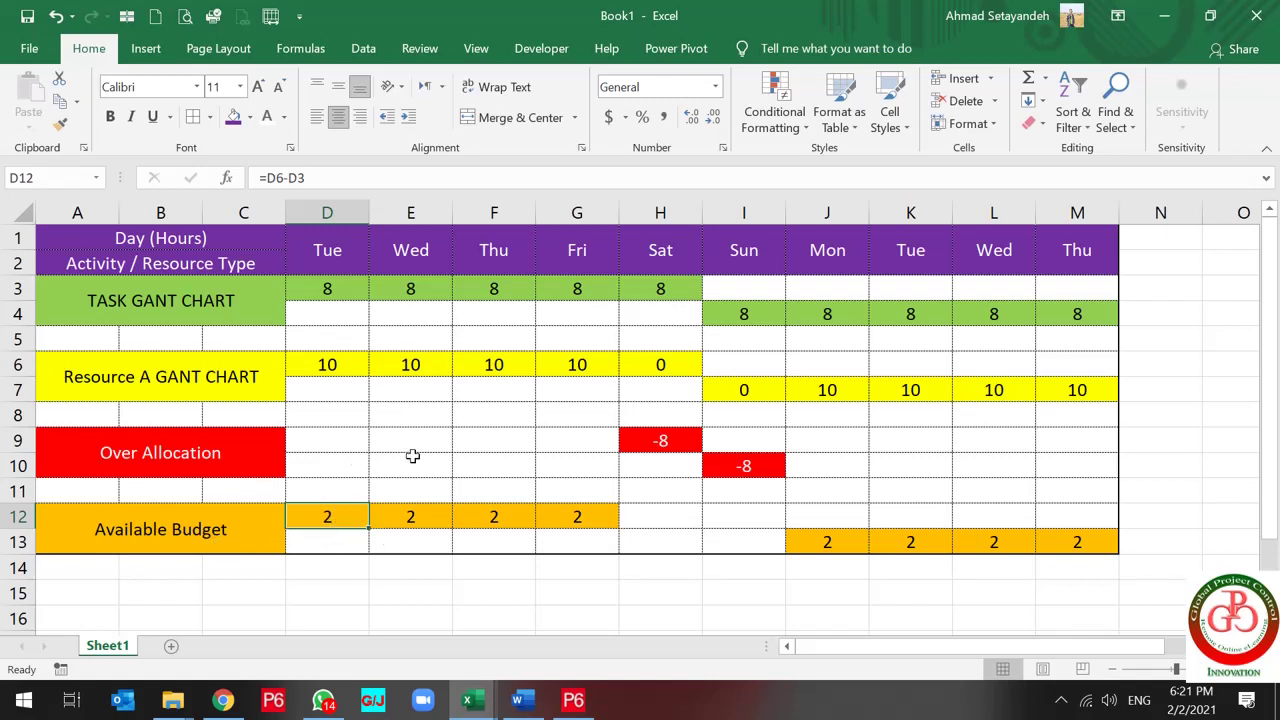
{"action": "left_click", "coordinate": [668, 212]}
{"action": "left_click_drag", "start_coordinate": [712, 212], "coordinate": [731, 234]}
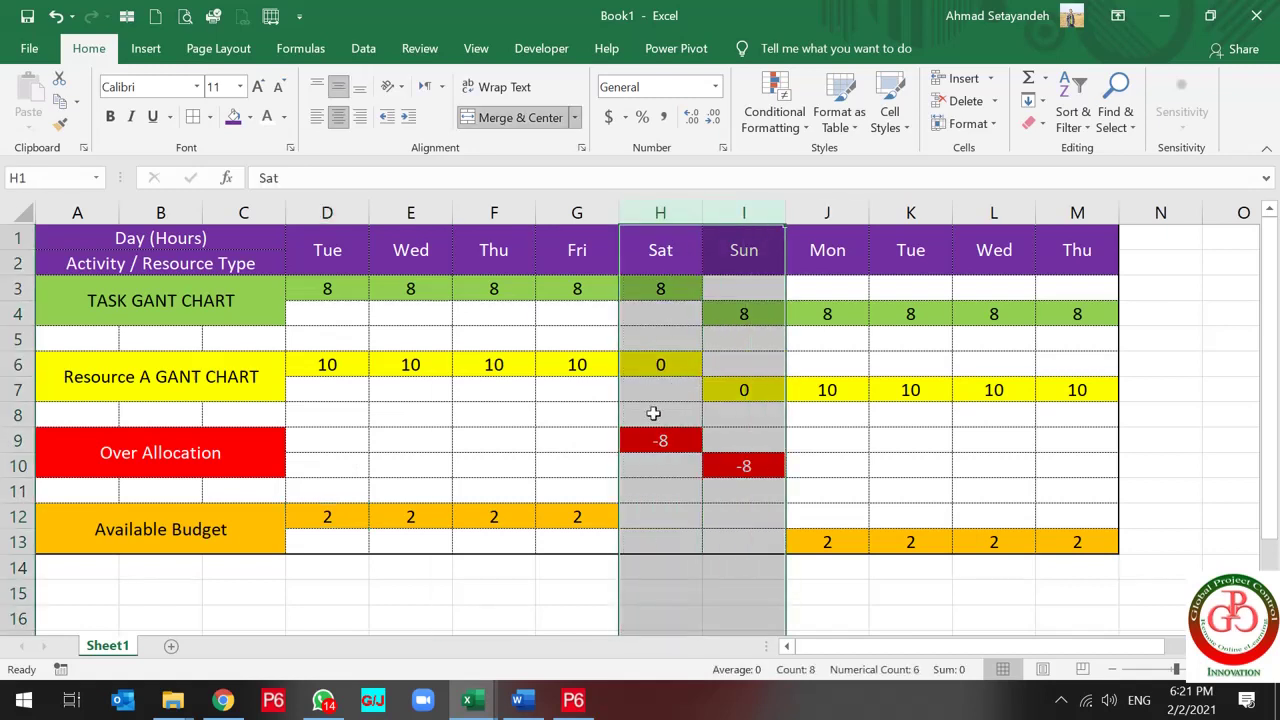
Highlight the weekend's zero resource hours, task hours and over-allocation values
{"action": "left_click", "coordinate": [672, 366]}
{"action": "left_click_drag", "start_coordinate": [676, 366], "coordinate": [760, 398]}
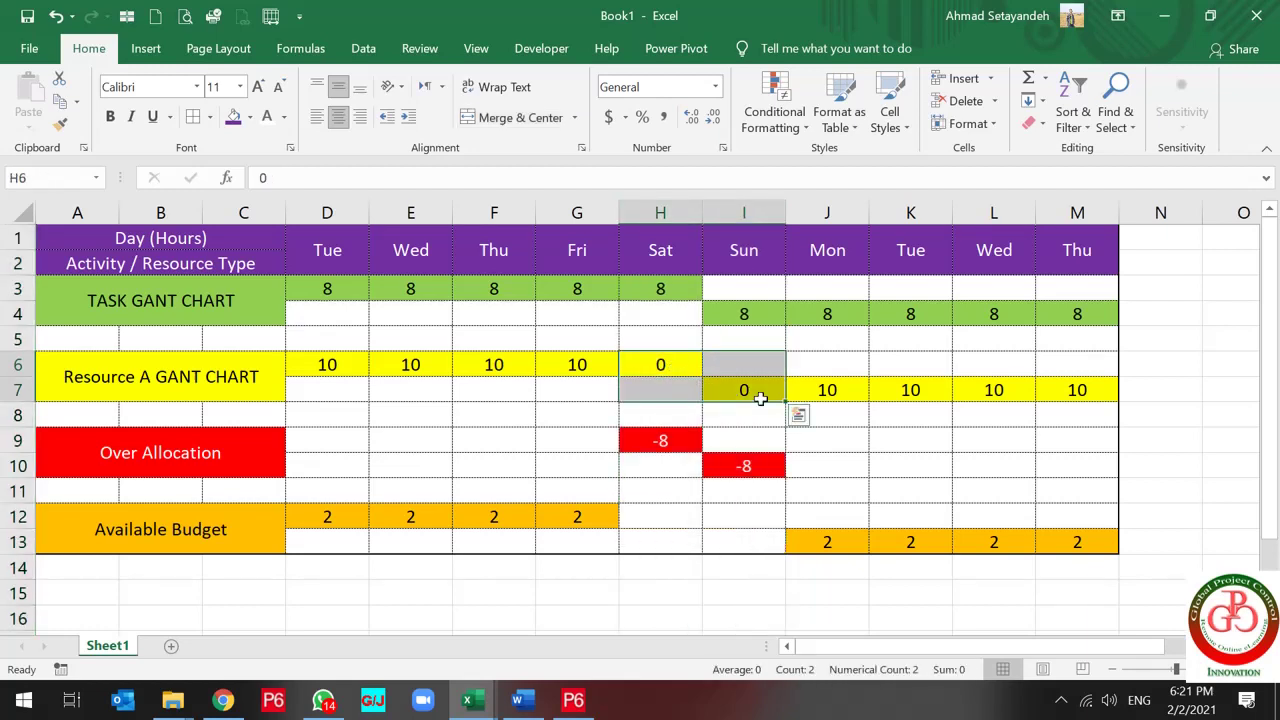
{"action": "left_click_drag", "start_coordinate": [670, 290], "coordinate": [726, 322]}
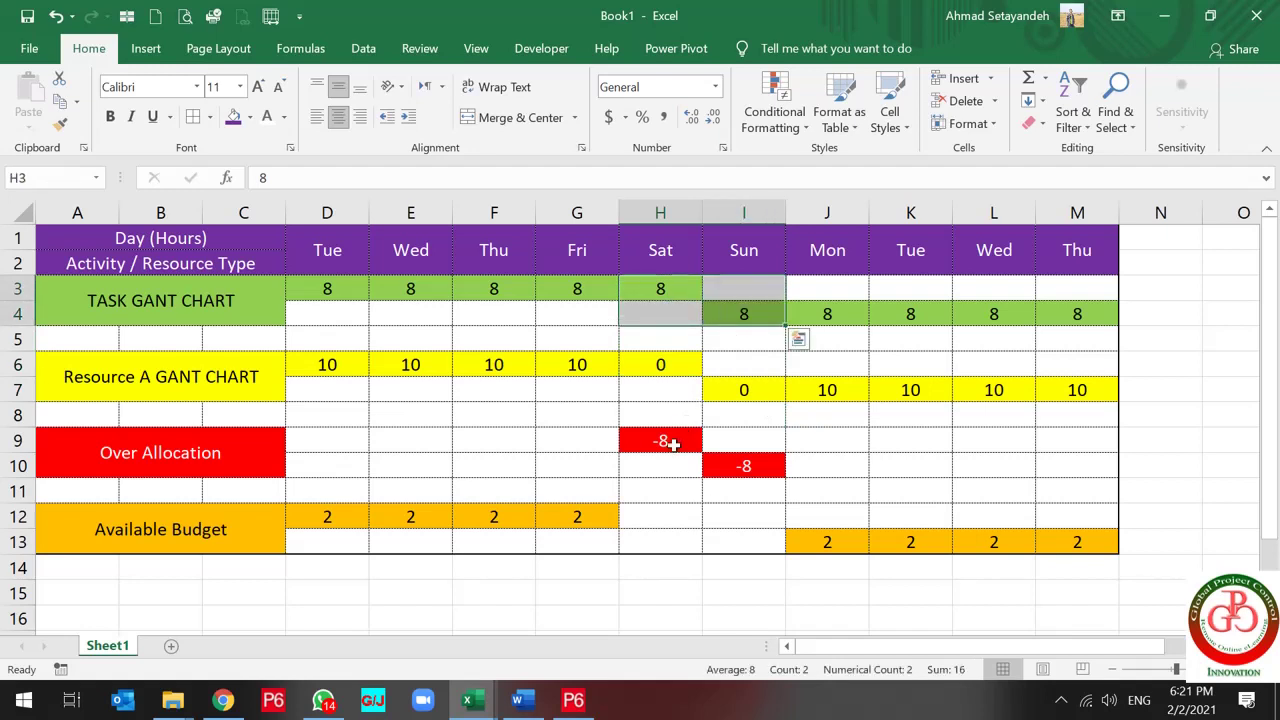
{"action": "left_click_drag", "start_coordinate": [672, 444], "coordinate": [744, 460]}
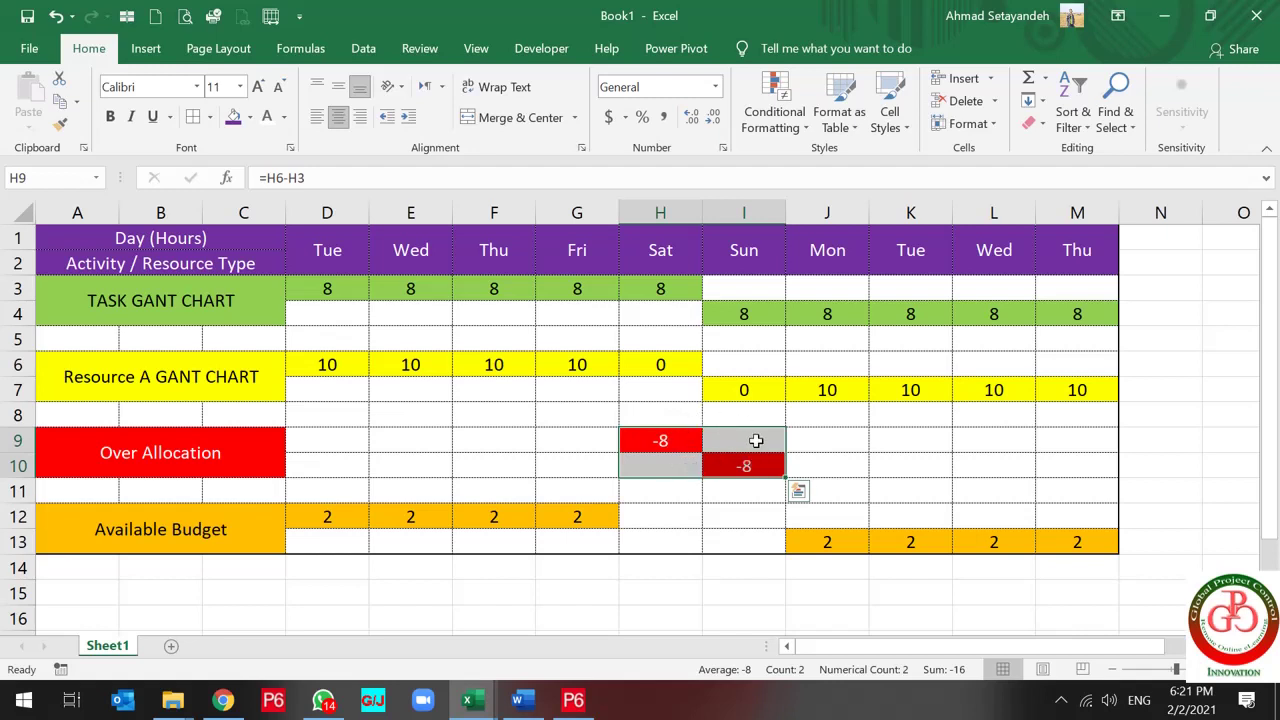
Highlight the following weekdays, pointing out Monday's 8 task hours versus 10 resource hours
{"action": "left_click_drag", "start_coordinate": [831, 314], "coordinate": [1083, 537]}
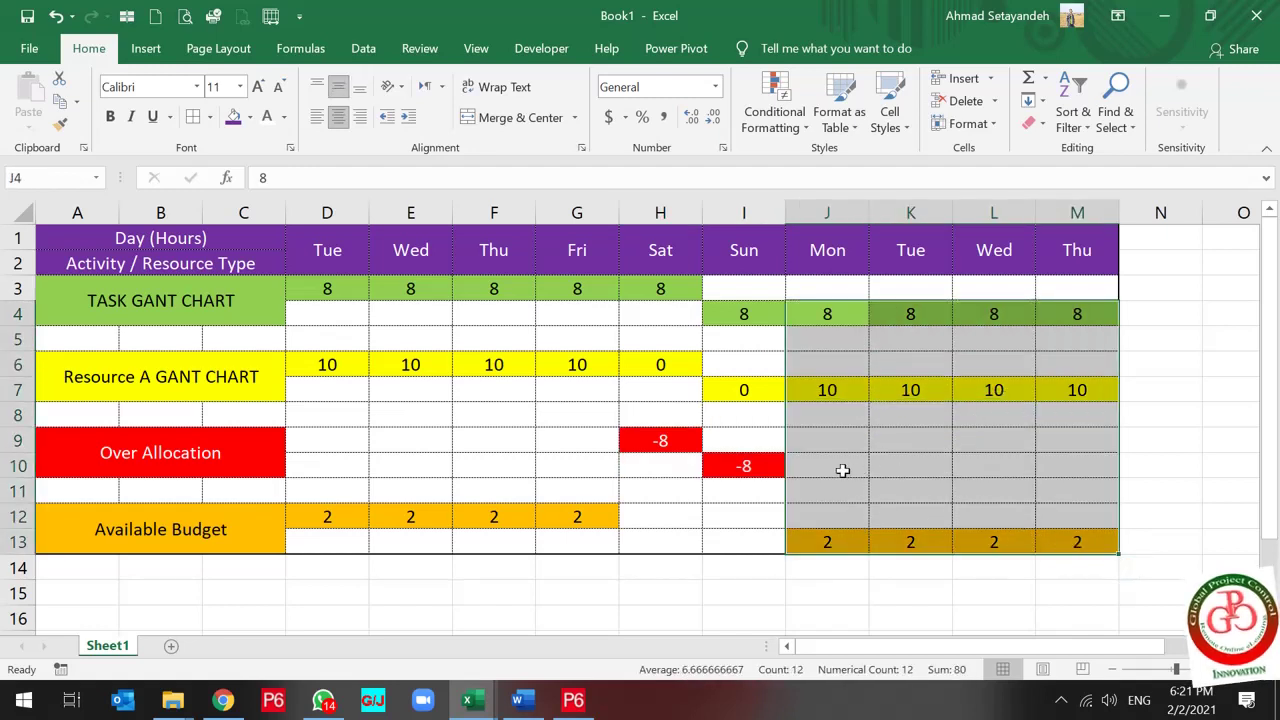
{"action": "left_click", "coordinate": [843, 469]}
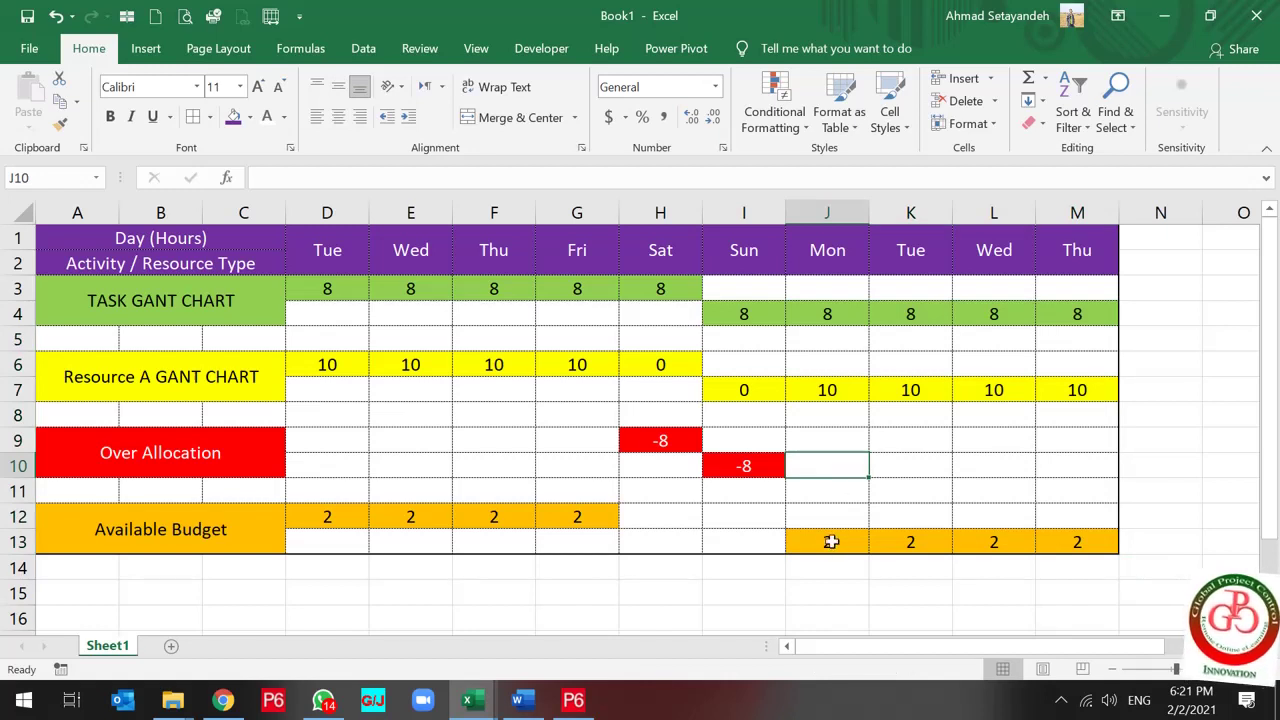
{"action": "left_click", "coordinate": [833, 313]}
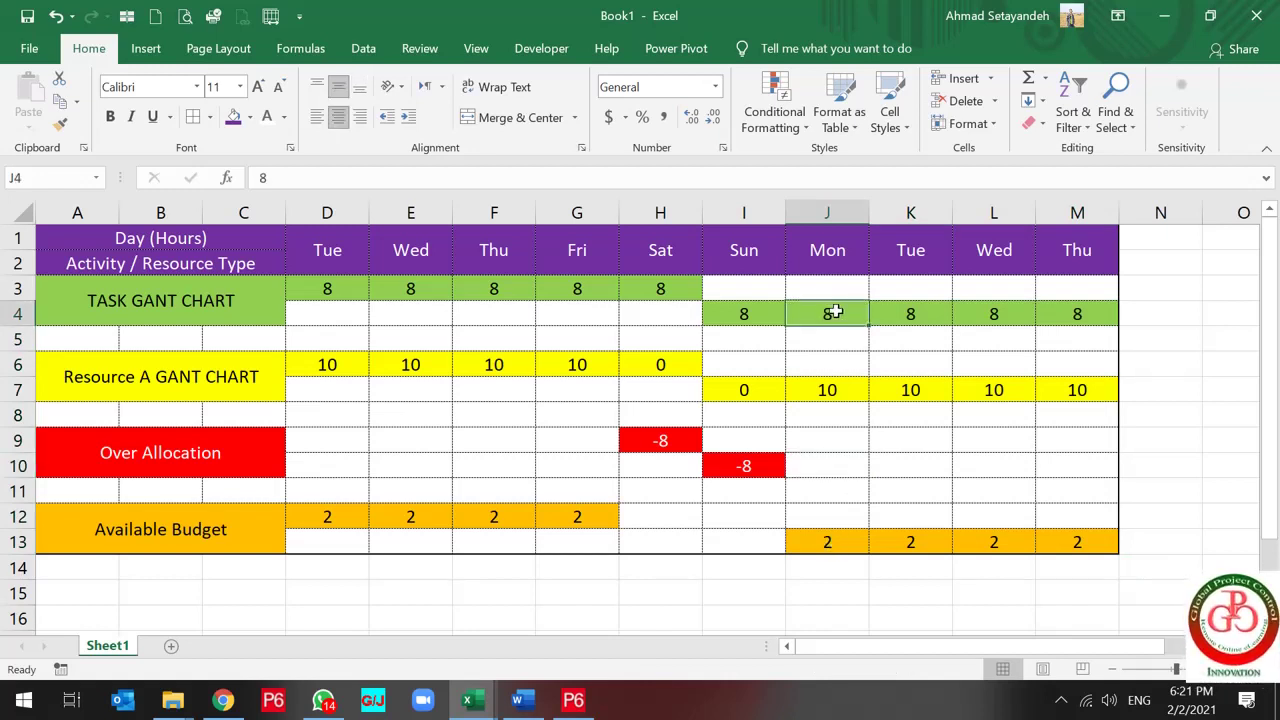
{"action": "left_click", "coordinate": [829, 389]}
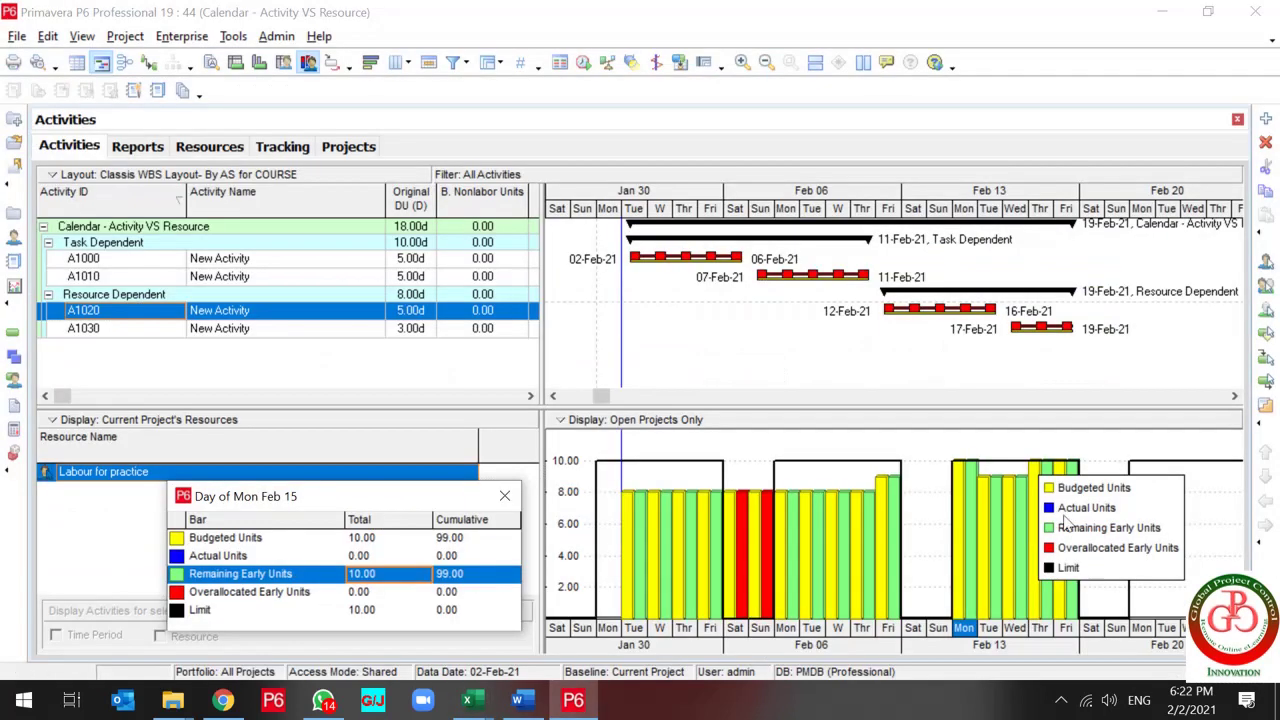
Open Tue Feb 02's day values showing 8.00 budgeted units against a 10.00 limit
{"action": "double_click", "coordinate": [632, 512]}
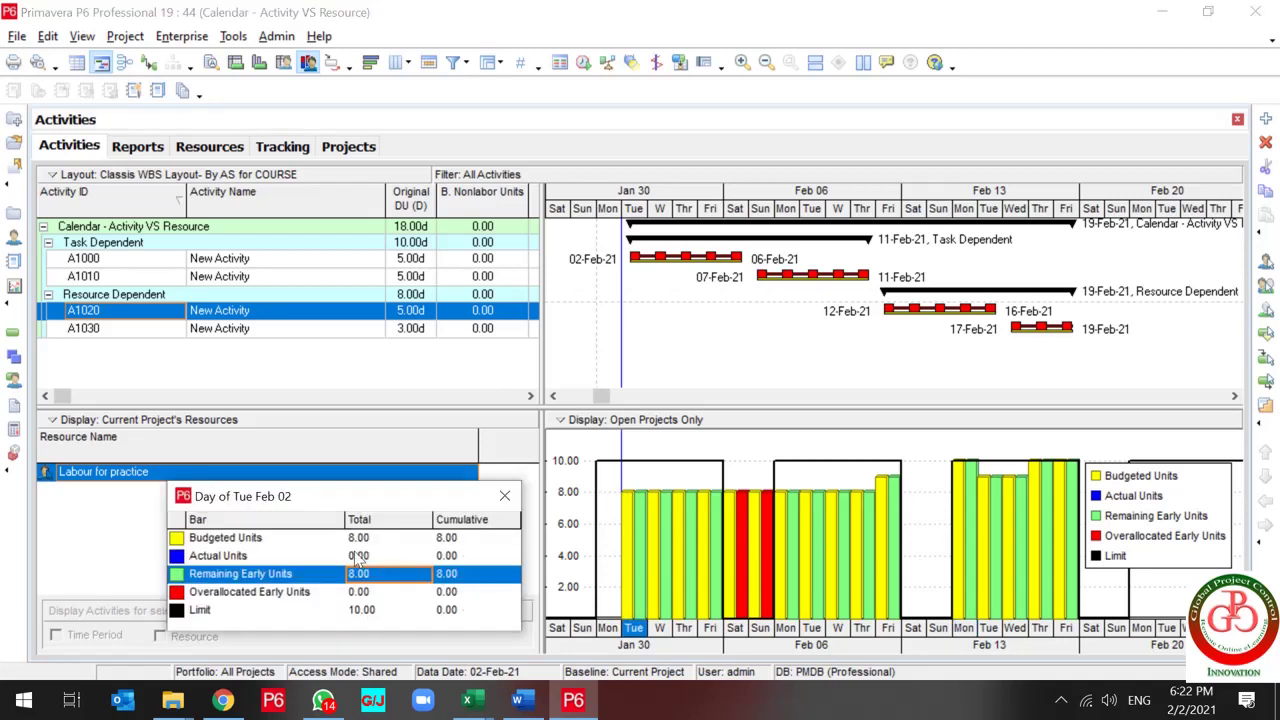